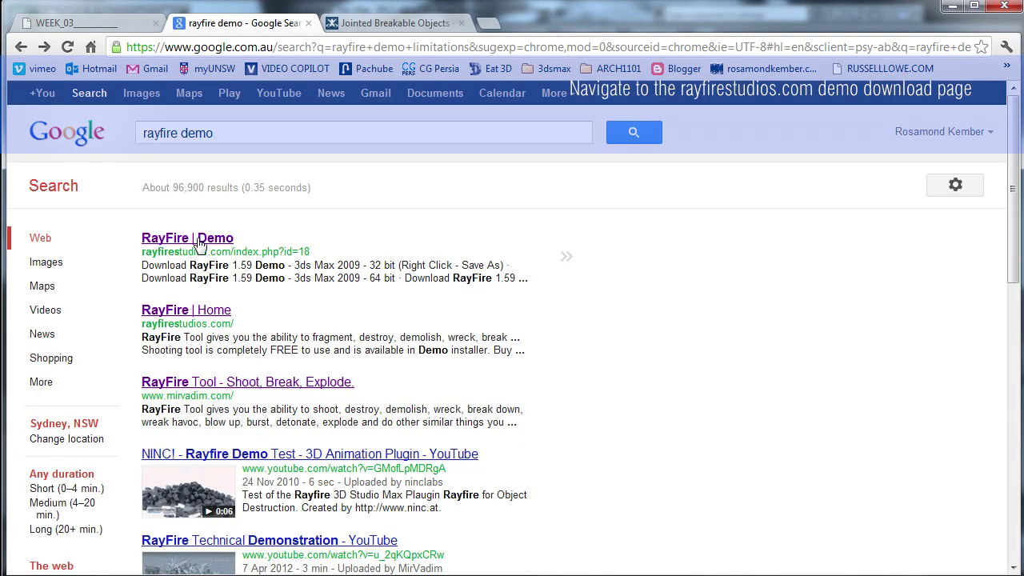
Step: Download the RayFire 1.59 demo for 3ds Max 2012 64 bit from the RayFire demo page
{"action": "left_click", "coordinate": [200, 240]}
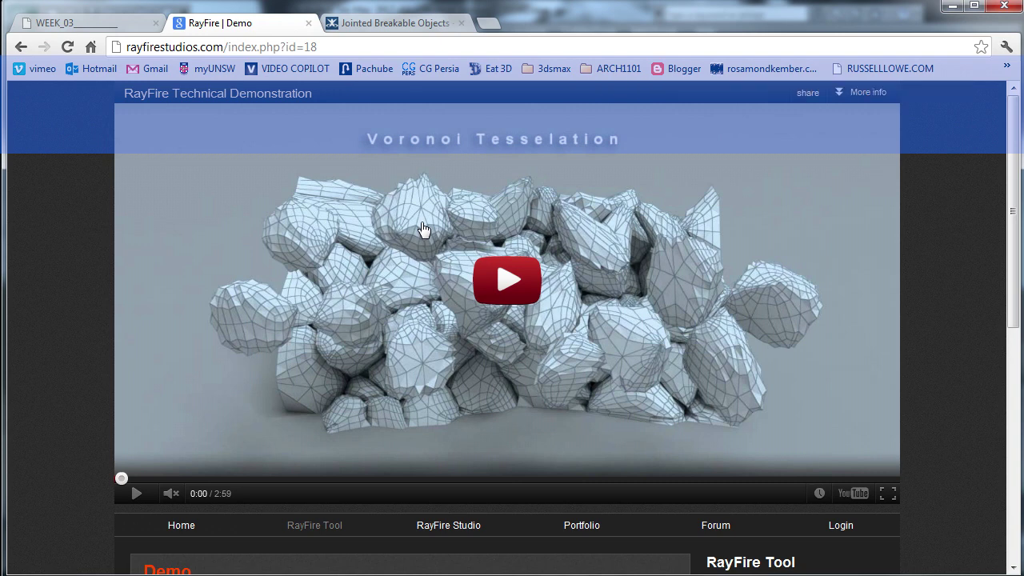
{"action": "scroll", "coordinate": [448, 390], "scroll_direction": "down", "scroll_amount": 2}
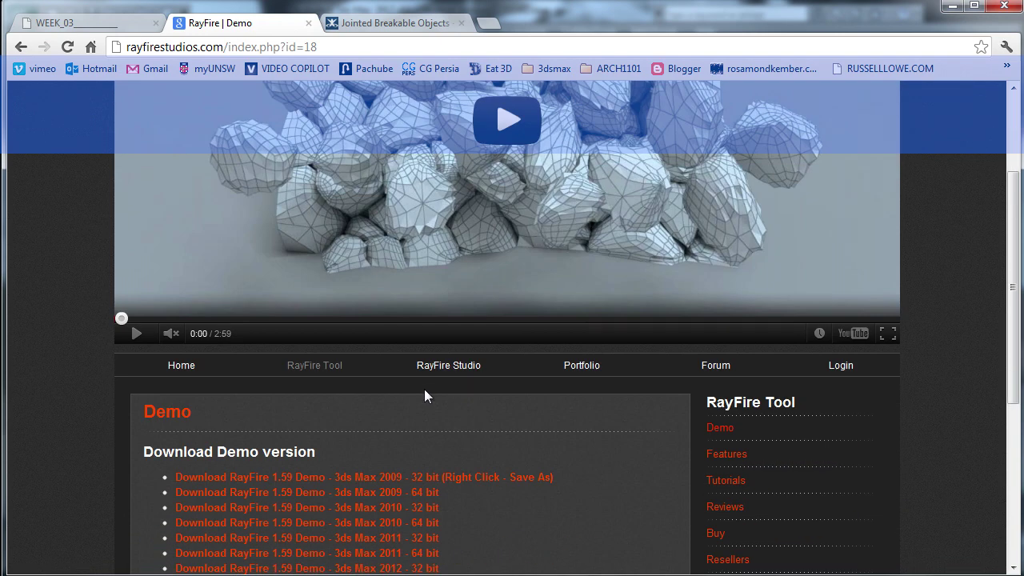
{"action": "scroll", "coordinate": [424, 393], "scroll_direction": "down", "scroll_amount": 2}
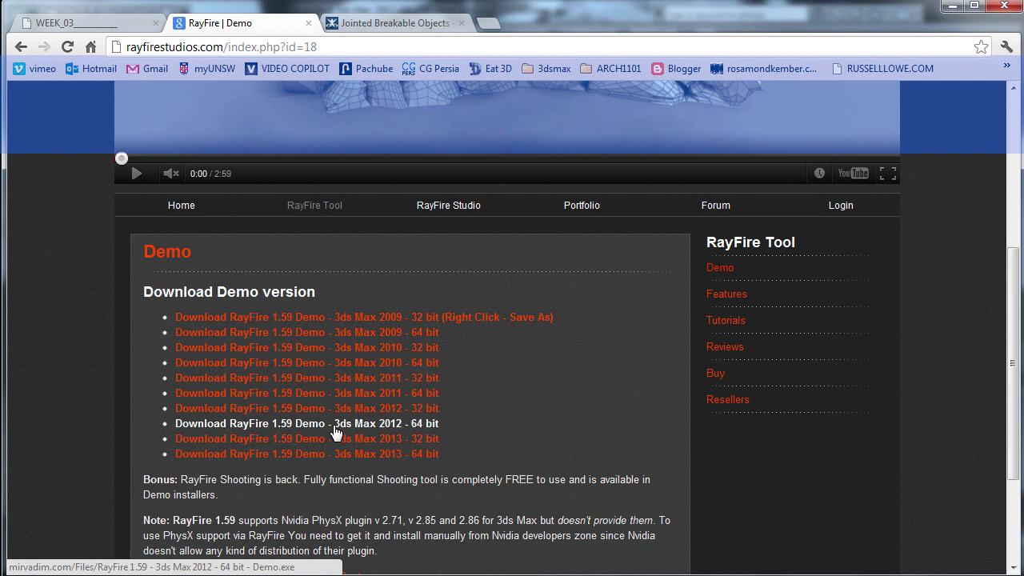
{"action": "left_click", "coordinate": [339, 427]}
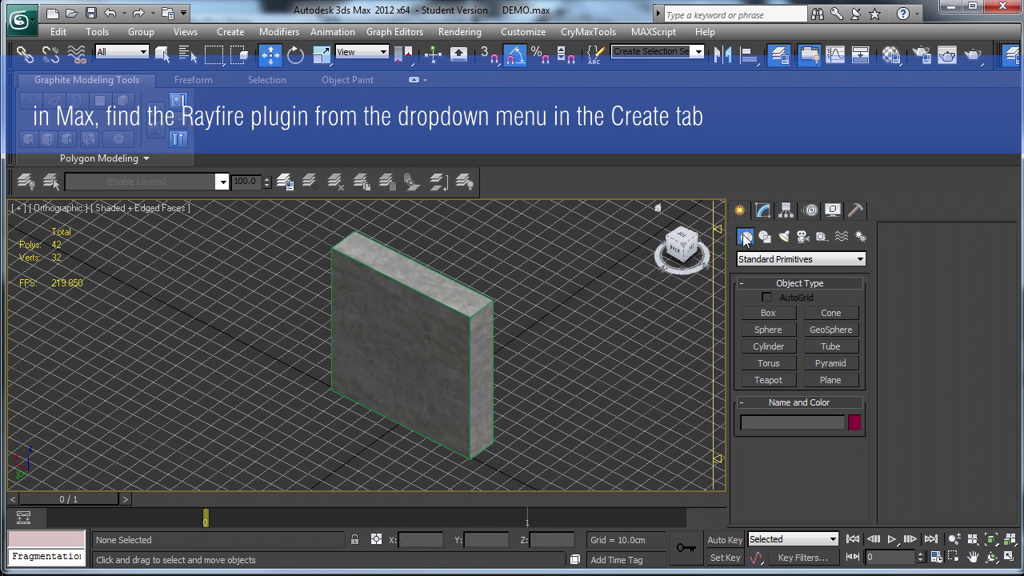
Step: Open the RayFire floater from the Create panel's RayFire category
{"action": "left_click", "coordinate": [744, 260]}
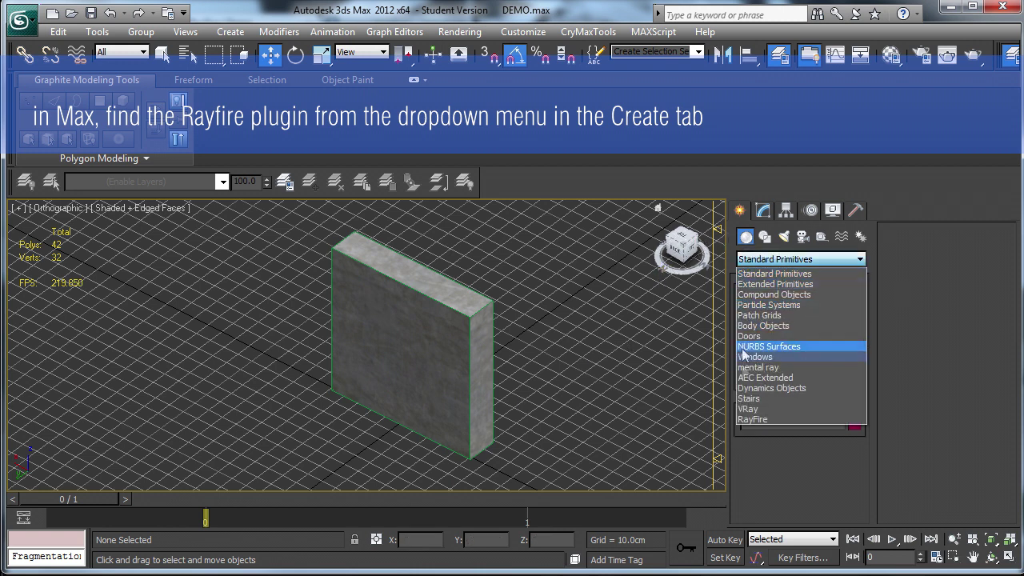
{"action": "left_click", "coordinate": [744, 418]}
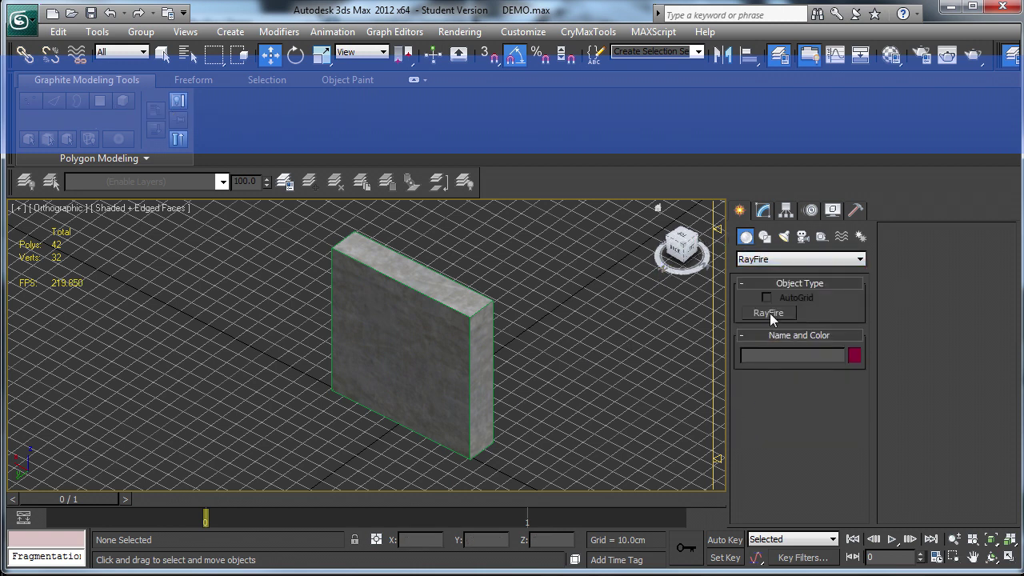
{"action": "left_click", "coordinate": [770, 313]}
{"action": "left_click", "coordinate": [767, 399]}
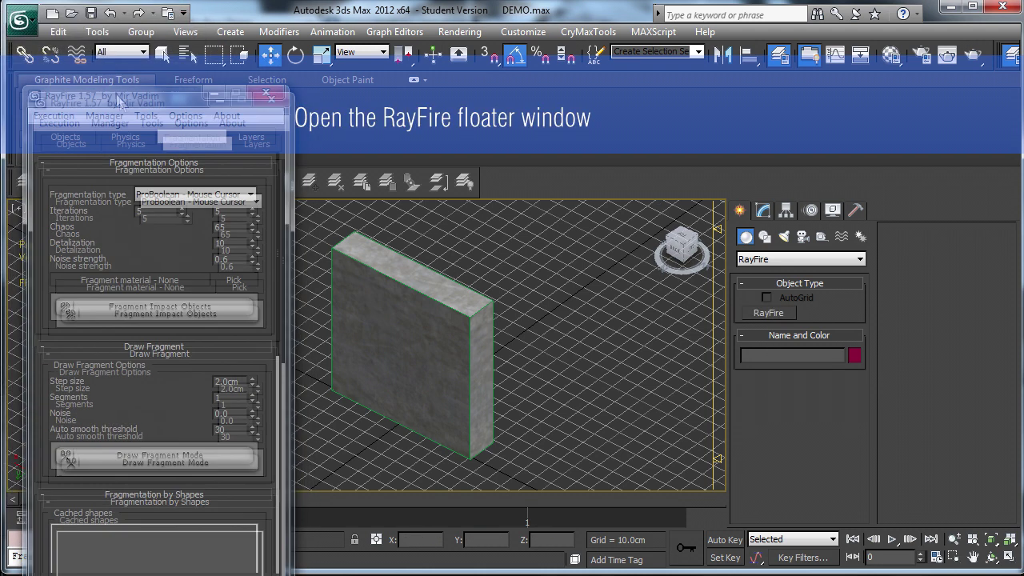
Step: Add Box004 to RayFire's objects and pick its material as the fragment material
{"action": "left_click", "coordinate": [363, 320]}
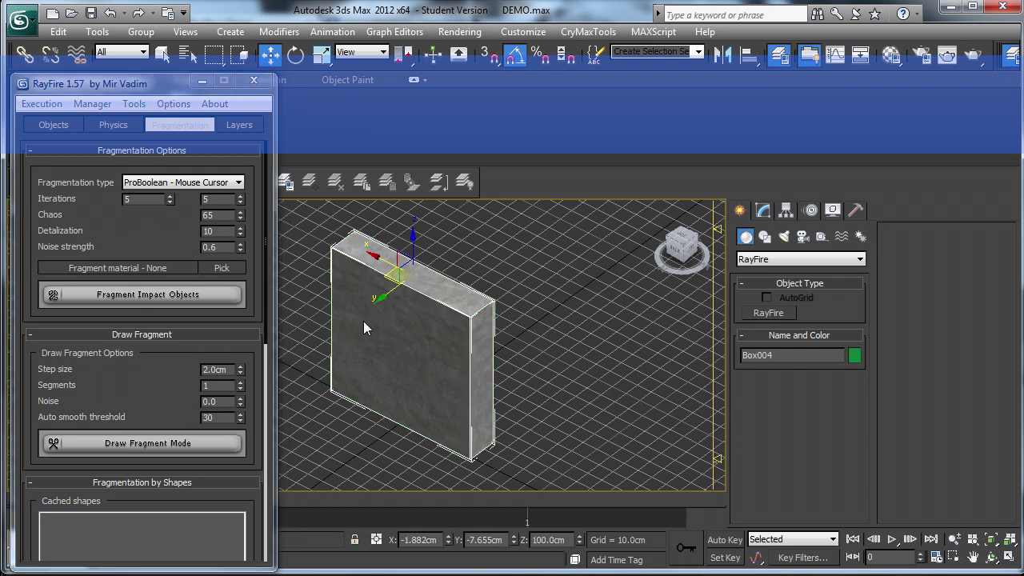
{"action": "left_click", "coordinate": [63, 126]}
{"action": "left_click", "coordinate": [67, 170]}
{"action": "left_click", "coordinate": [174, 125]}
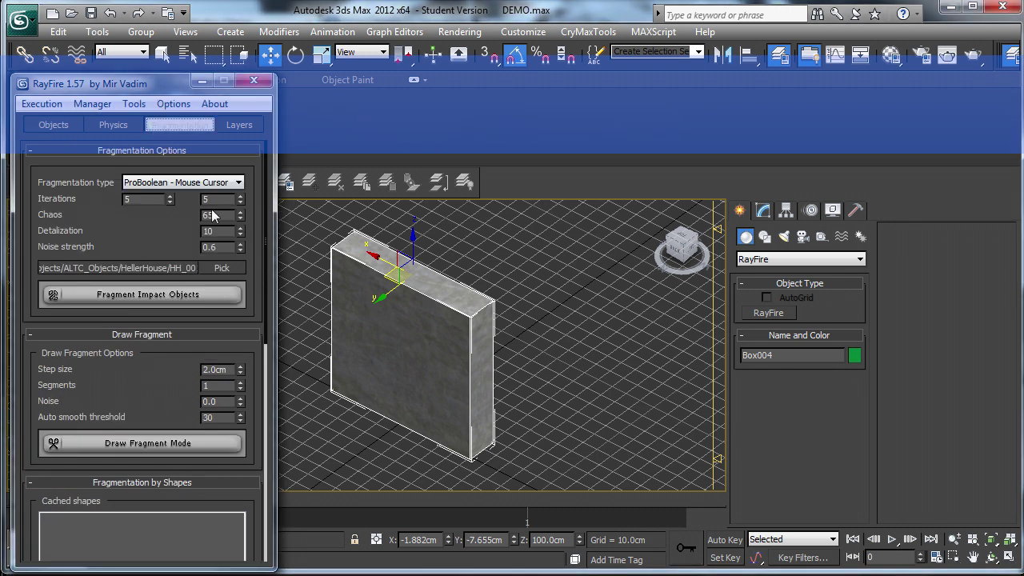
{"action": "left_click", "coordinate": [224, 268]}
{"action": "left_click", "coordinate": [369, 289]}
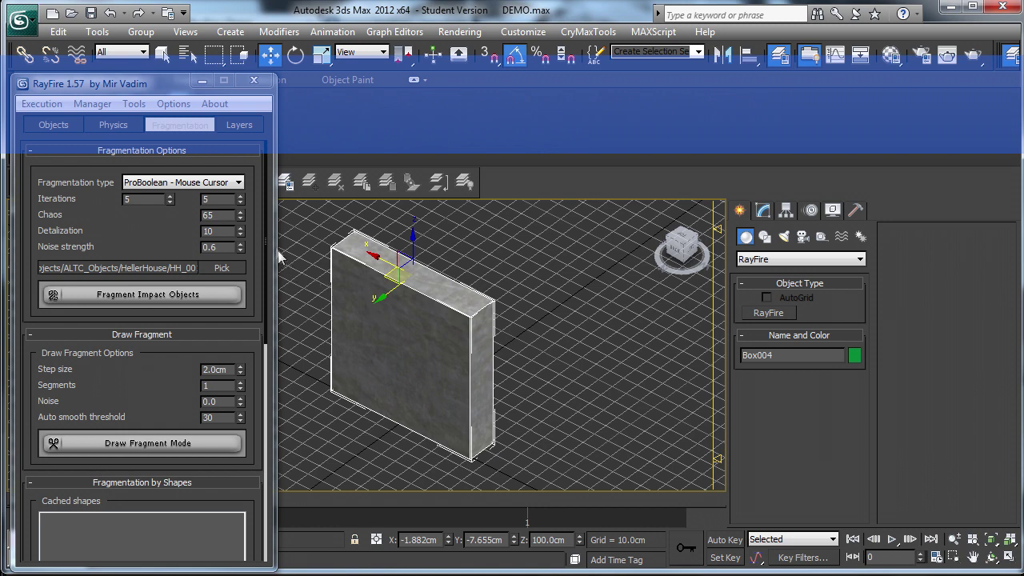
Step: Fracture the wall with Material ID 1, ProBoolean - Mouse Cursor fragmentation and 6 iterations
{"action": "left_click_drag", "start_coordinate": [264, 240], "coordinate": [259, 456]}
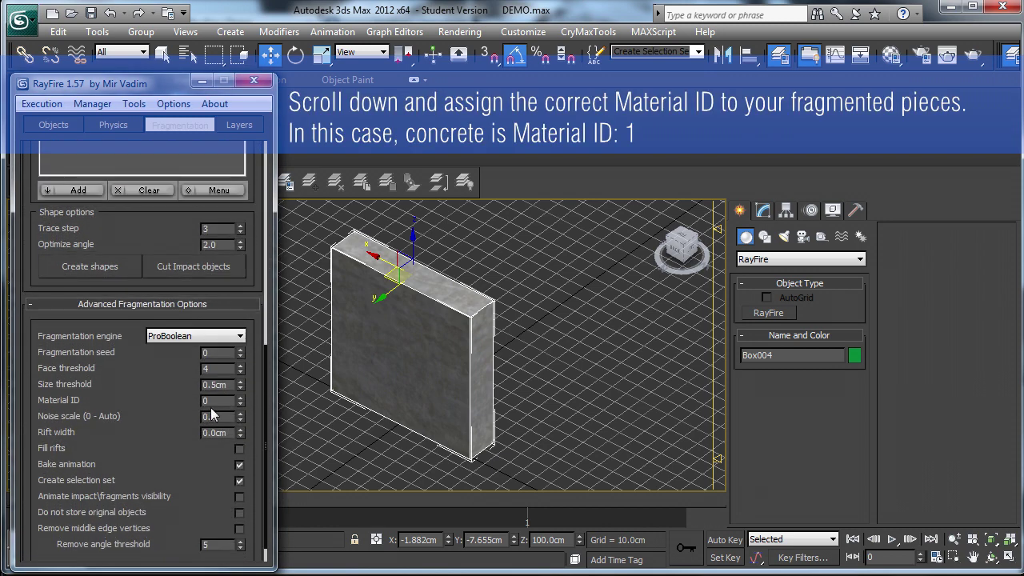
{"action": "type", "text": "1"}
{"action": "key", "text": "Return"}
{"action": "left_click_drag", "start_coordinate": [266, 379], "coordinate": [260, 209]}
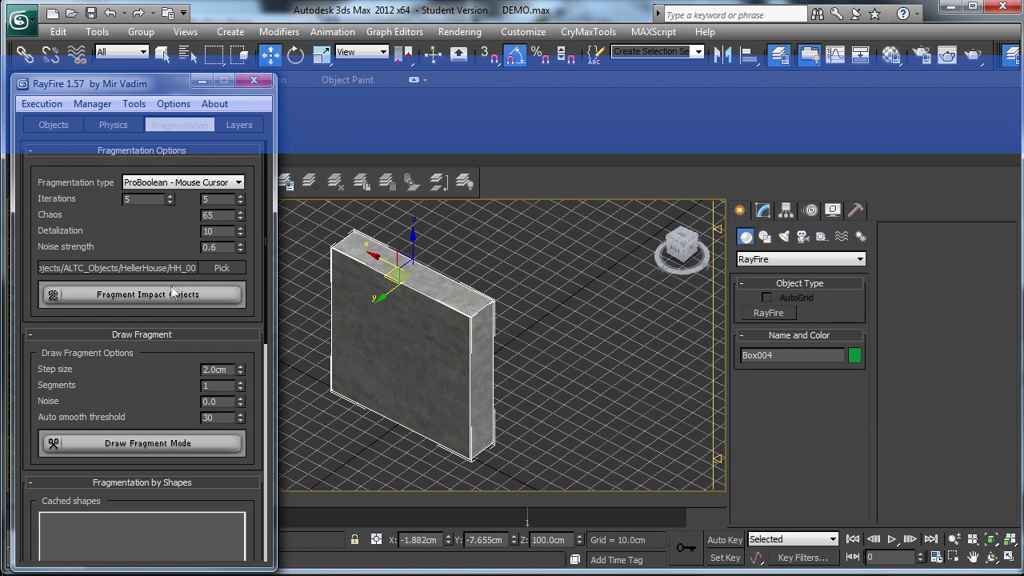
{"action": "left_click", "coordinate": [147, 184]}
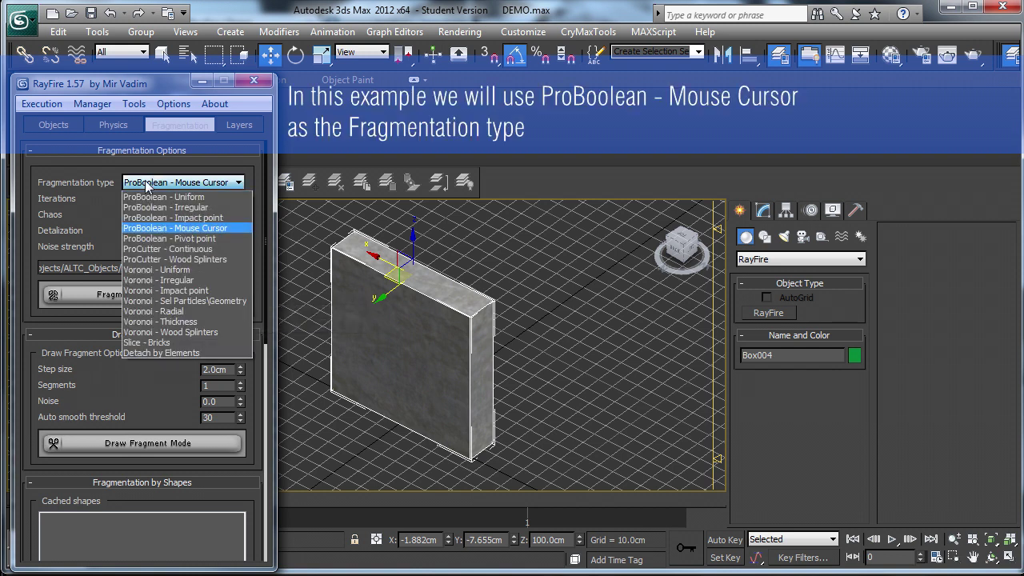
{"action": "left_click", "coordinate": [140, 232]}
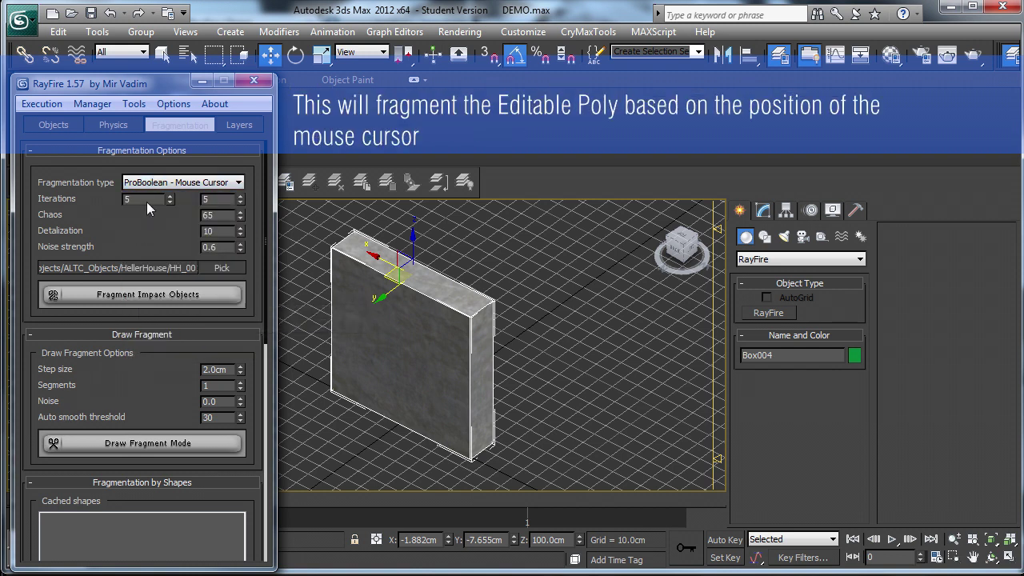
{"action": "type", "text": "6"}
{"action": "key", "text": "Return"}
{"action": "left_click", "coordinate": [148, 294]}
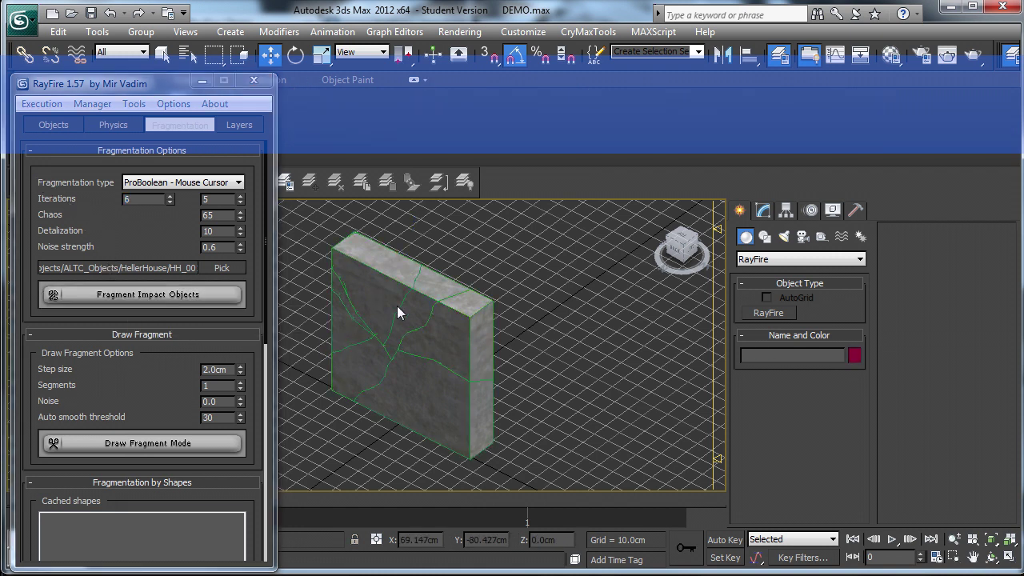
Step: Check the seven fragments Box004_frag_001 to 007 by name, then choose the Dummy helper
{"action": "left_click", "coordinate": [202, 81]}
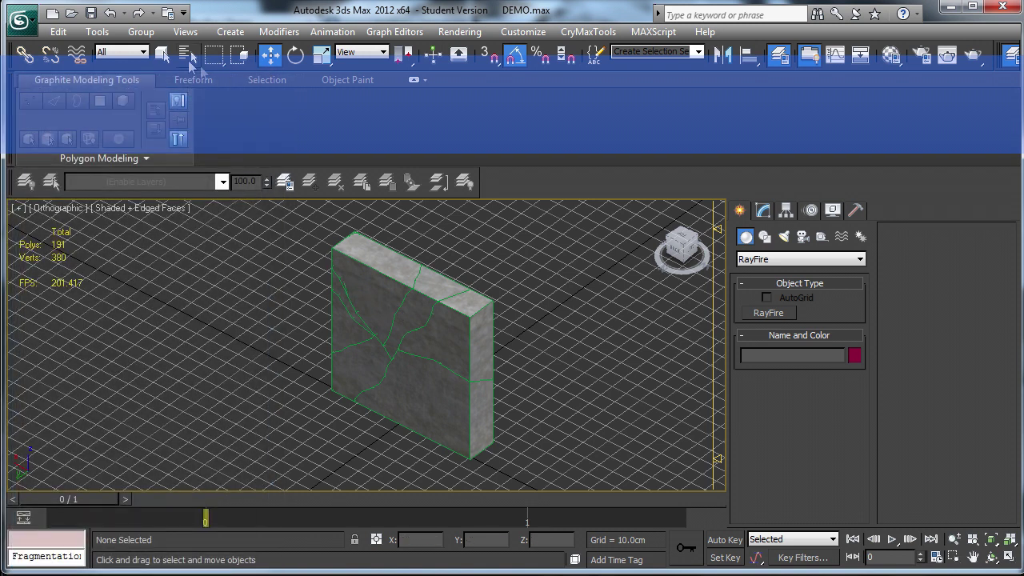
{"action": "left_click", "coordinate": [184, 53]}
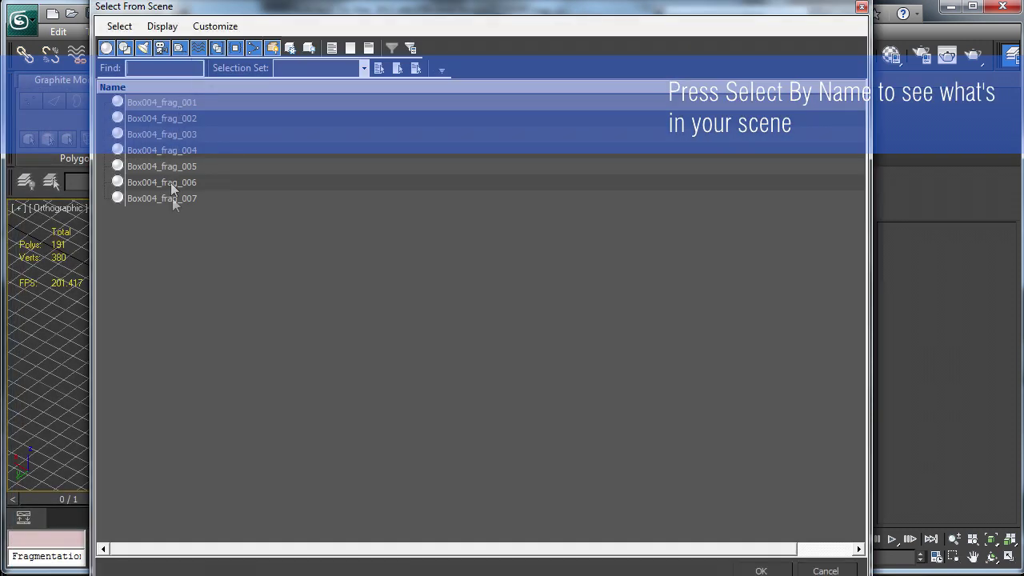
{"action": "left_click", "coordinate": [760, 570]}
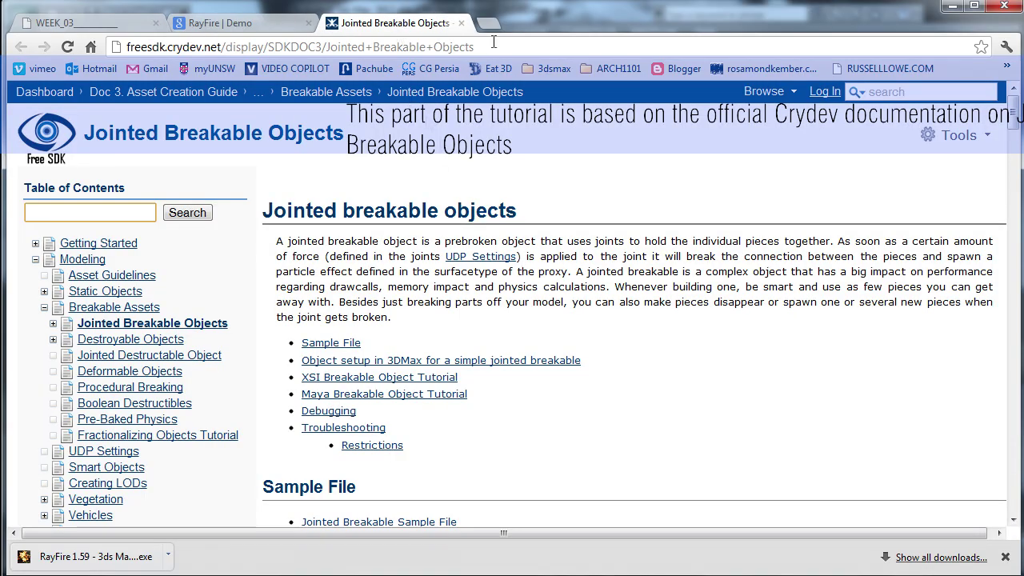
{"action": "left_click", "coordinate": [494, 44]}
{"action": "left_click", "coordinate": [953, 6]}
{"action": "left_click", "coordinate": [821, 237]}
{"action": "left_click", "coordinate": [770, 315]}
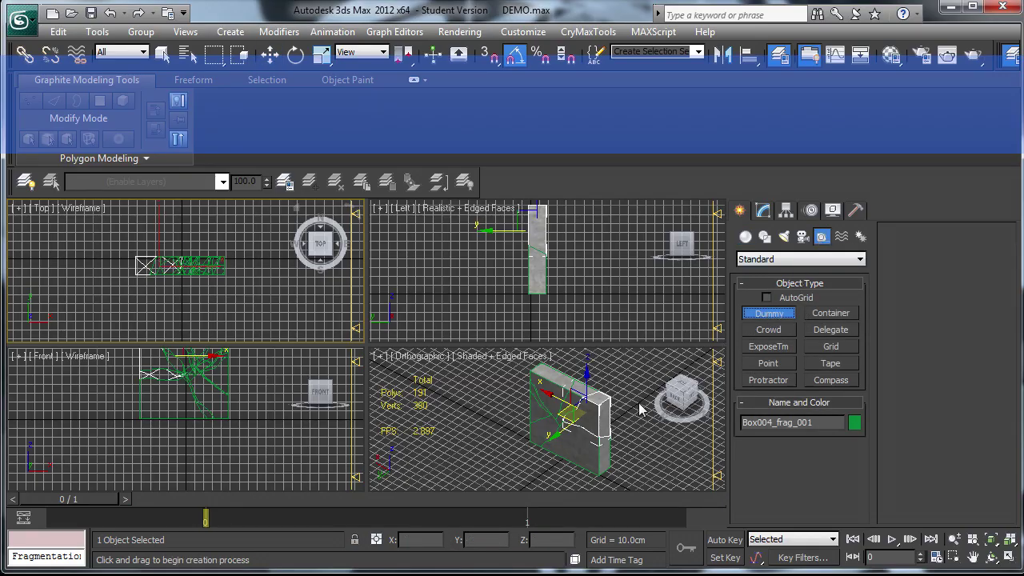
Step: In a maximized, realistic-shaded Top view, draw Dummy003 left of the slab and switch to Move
{"action": "key", "text": "alt+w"}
{"action": "scroll", "coordinate": [334, 329], "scroll_direction": "up", "scroll_amount": 3}
{"action": "key", "text": "F3"}
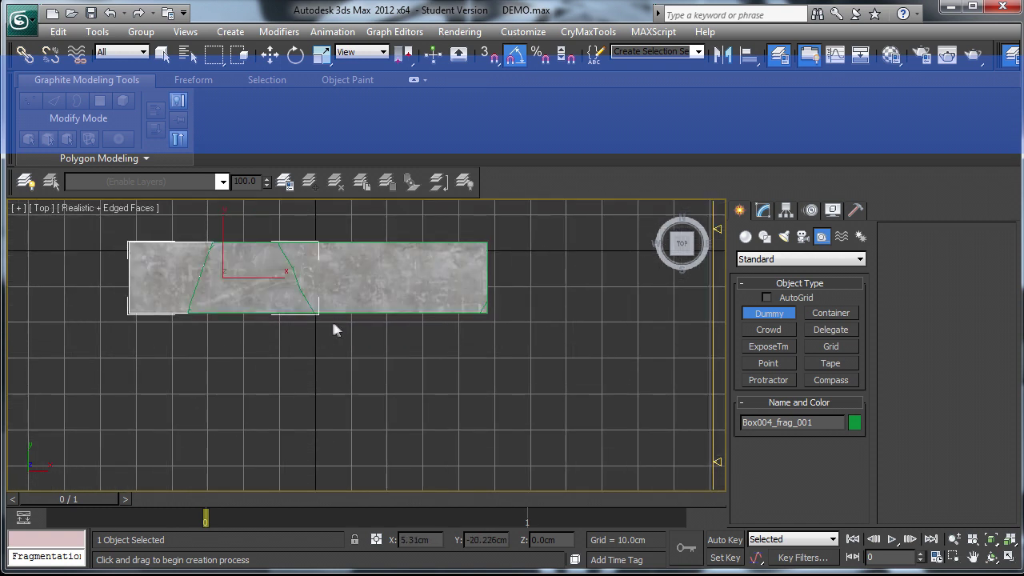
{"action": "middle_click_drag", "start_coordinate": [209, 284], "coordinate": [246, 332]}
{"action": "mouse_move", "coordinate": [120, 315]}
{"action": "left_mouse_down"}
{"action": "mouse_move", "coordinate": [127, 331]}
{"action": "mouse_move", "coordinate": [141, 310]}
{"action": "mouse_move", "coordinate": [190, 319]}
{"action": "left_mouse_up"}
{"action": "key", "text": "w"}
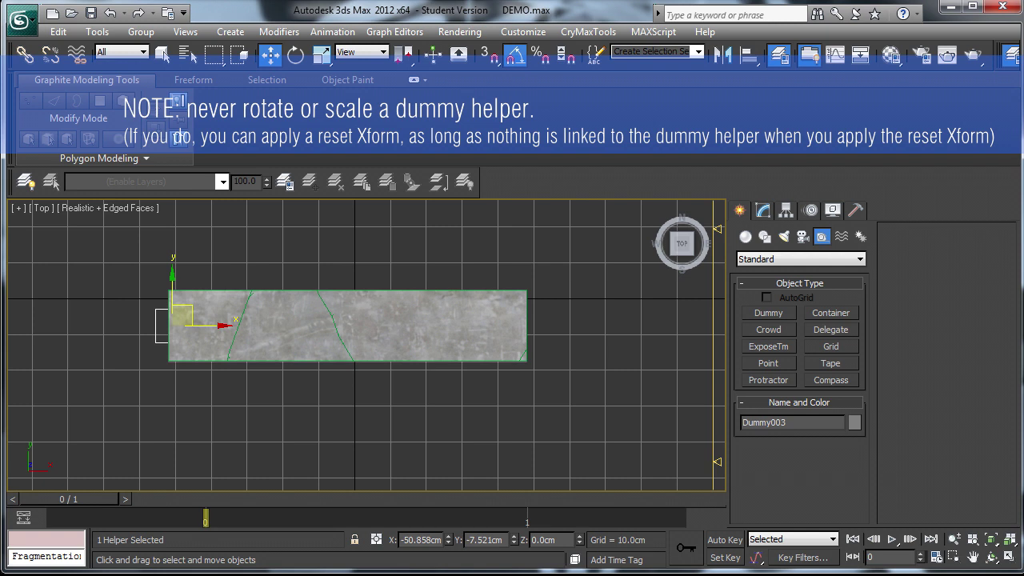
{"action": "scroll", "coordinate": [242, 262], "scroll_direction": "up", "scroll_amount": 2}
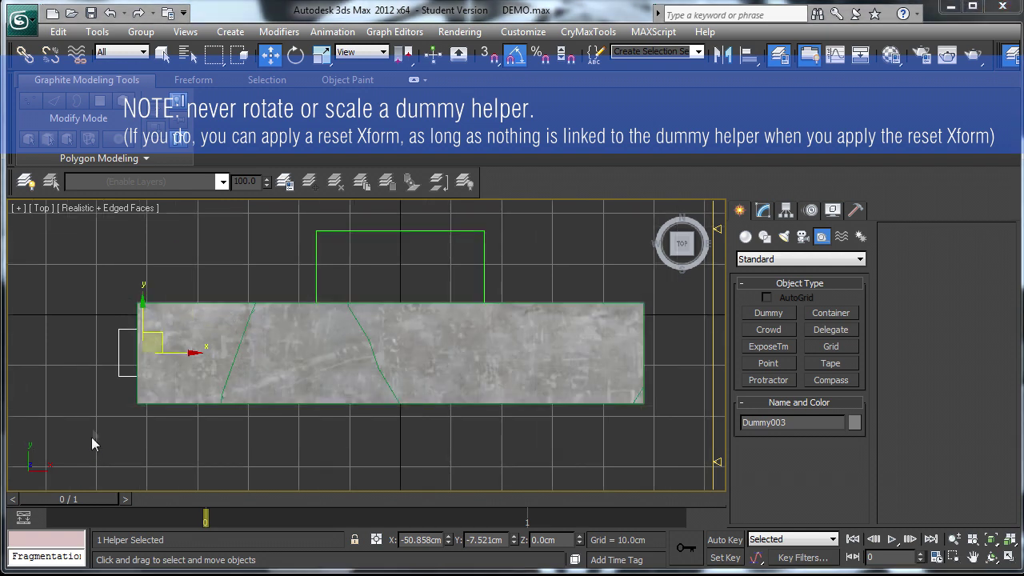
Step: Give Dummy003 the user-defined property limit = 100 and restore the four-viewport layout
{"action": "right_click", "coordinate": [106, 370]}
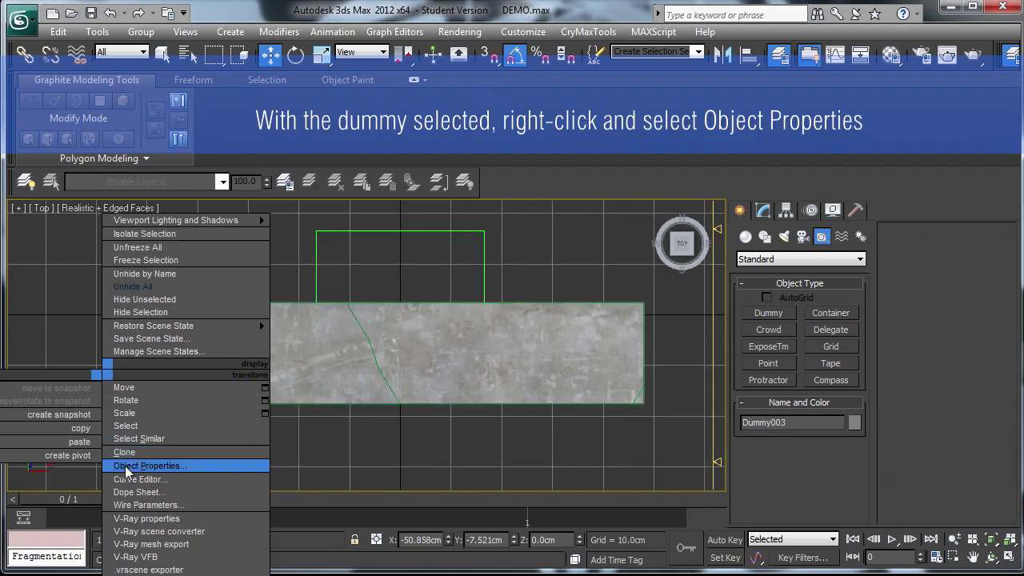
{"action": "left_click", "coordinate": [125, 466]}
{"action": "type", "text": "limit"}
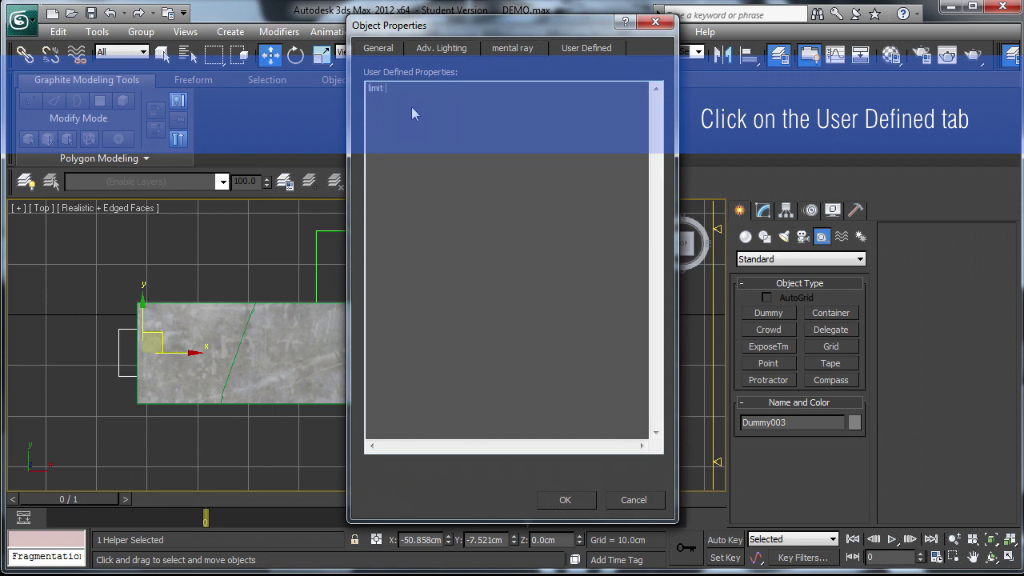
{"action": "type", "text": " = 100"}
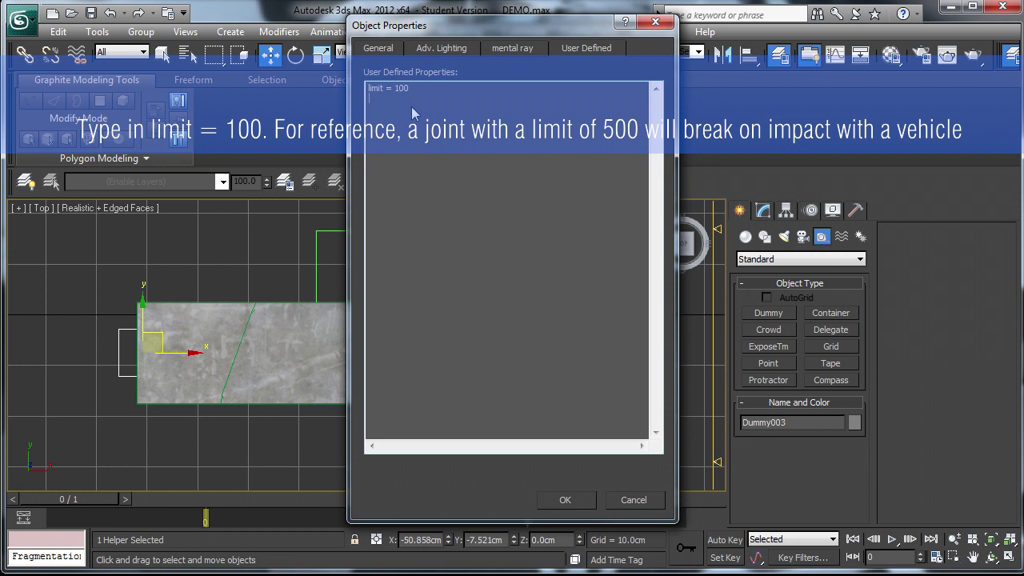
{"action": "left_click", "coordinate": [564, 499]}
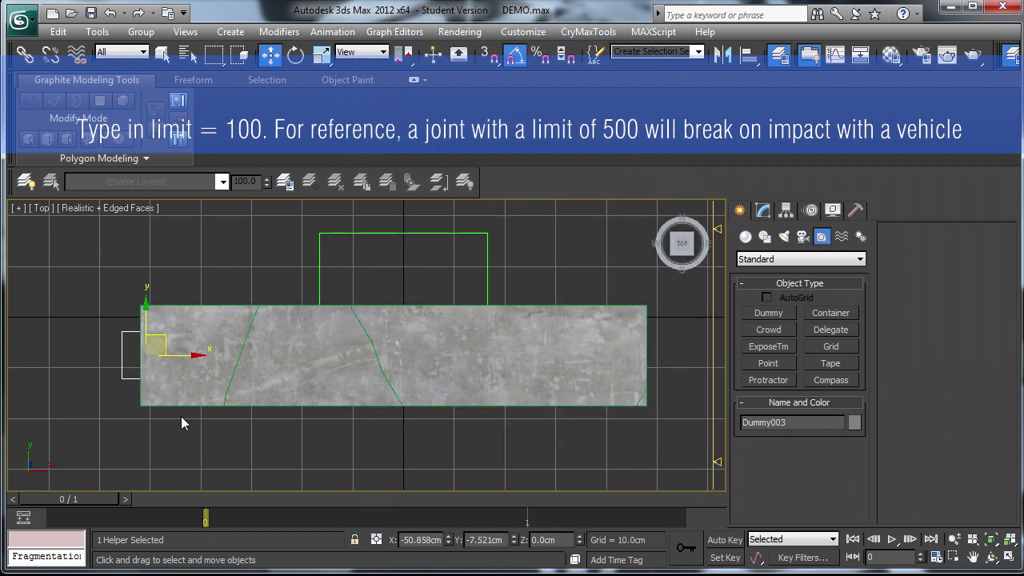
{"action": "key", "text": "alt+w"}
Step: Raise Dummy003 to Z 50.601 cm where two wall fragments meet, then select Box004_frag_002
{"action": "mouse_move", "coordinate": [573, 308]}
{"action": "middle_mouse_down", "text": "alt"}
{"action": "mouse_move", "coordinate": [549, 310]}
{"action": "mouse_move", "coordinate": [543, 299]}
{"action": "middle_mouse_up", "text": "alt"}
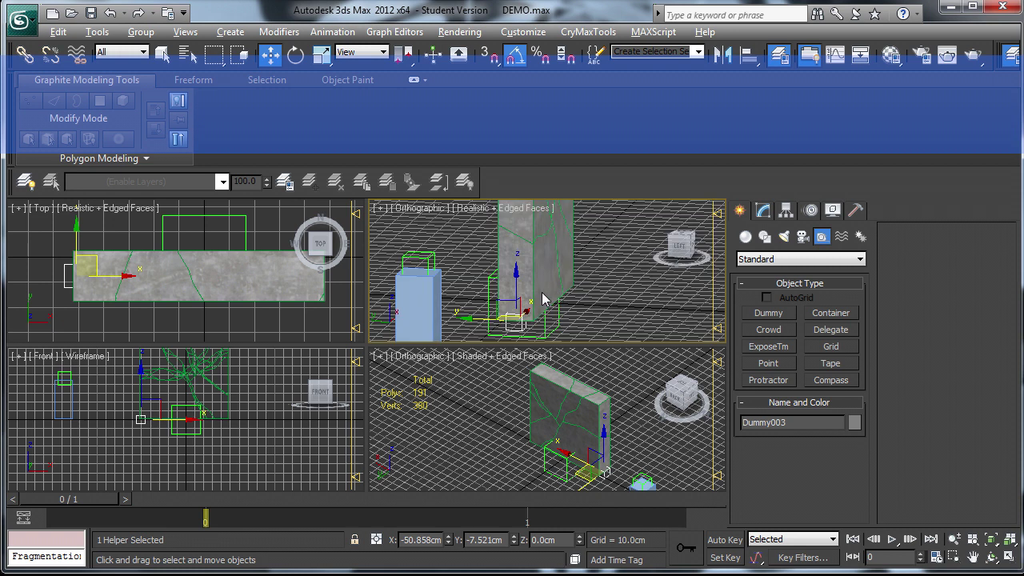
{"action": "key", "text": "alt+w"}
{"action": "scroll", "coordinate": [296, 438], "scroll_direction": "up", "scroll_amount": 2}
{"action": "left_click_drag", "start_coordinate": [296, 438], "coordinate": [266, 197]}
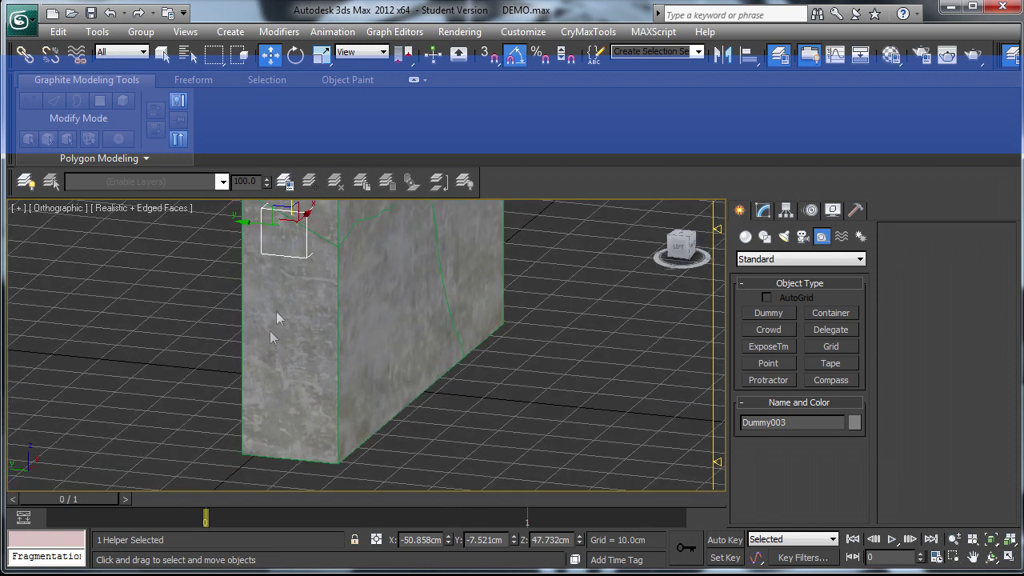
{"action": "left_click_drag", "start_coordinate": [312, 321], "coordinate": [314, 318]}
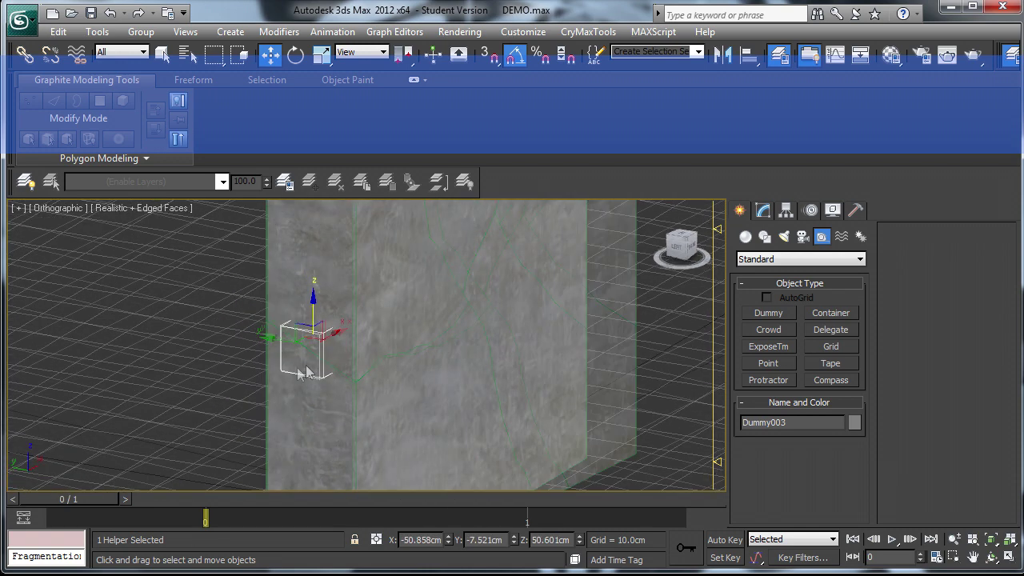
{"action": "middle_click_drag", "start_coordinate": [314, 318], "coordinate": [333, 303], "text": "alt"}
{"action": "left_click", "coordinate": [317, 409]}
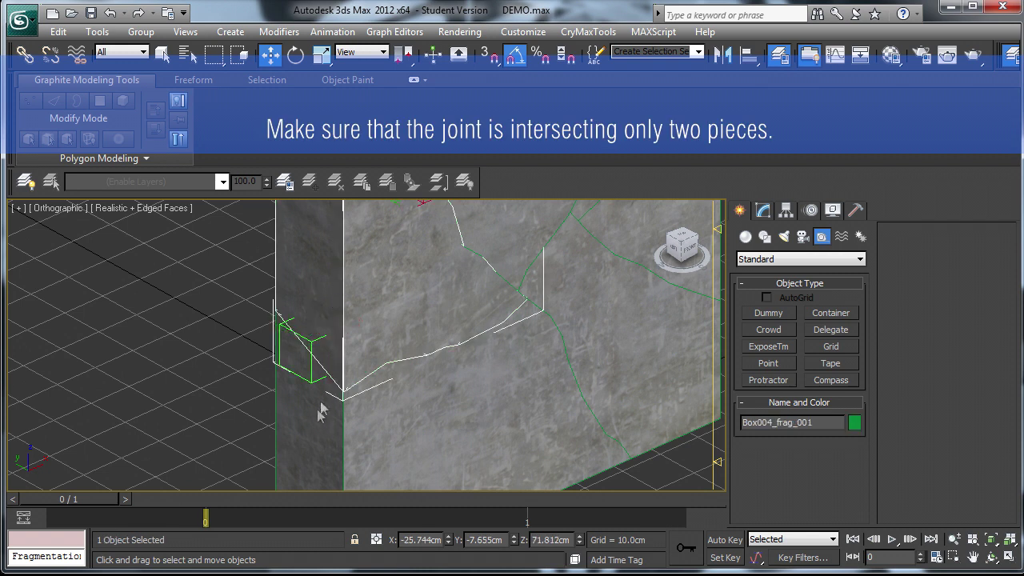
{"action": "left_click", "coordinate": [316, 417]}
{"action": "middle_click_drag", "start_coordinate": [356, 413], "coordinate": [400, 392], "text": "alt"}
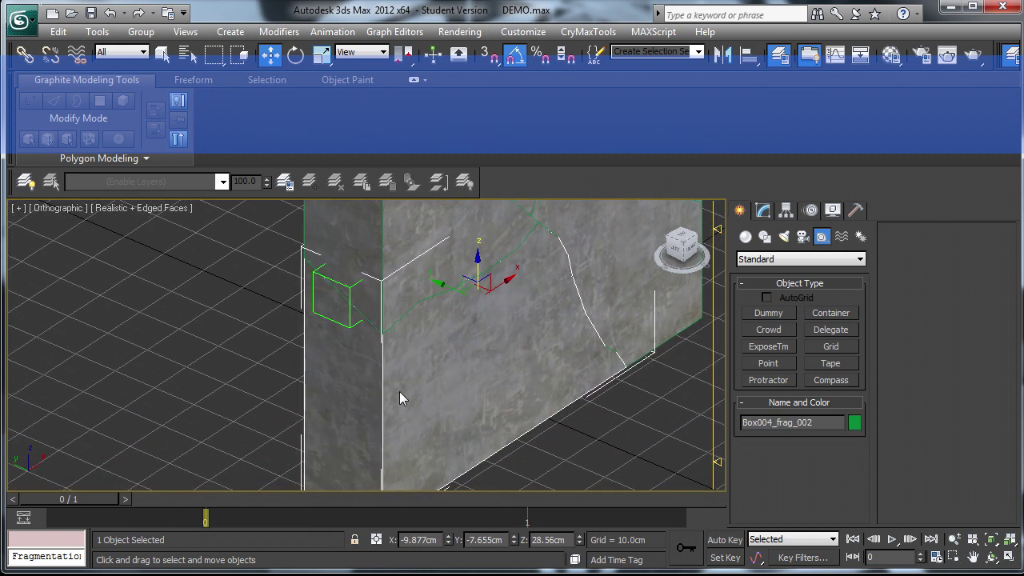
Step: Replace Box004_frag_002's user-defined properties with mass = 200 and entity
{"action": "right_click", "coordinate": [366, 393]}
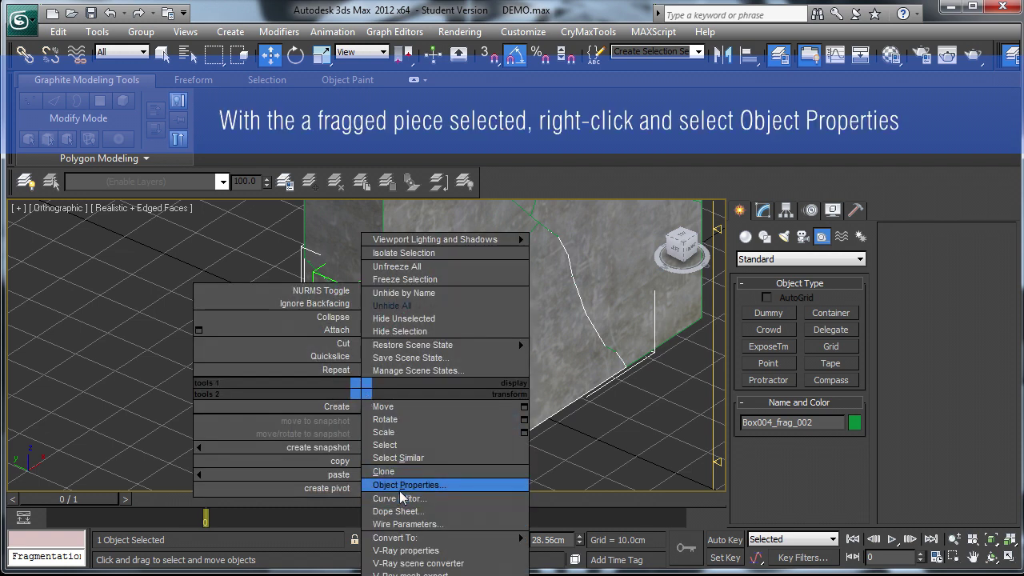
{"action": "left_click", "coordinate": [400, 490]}
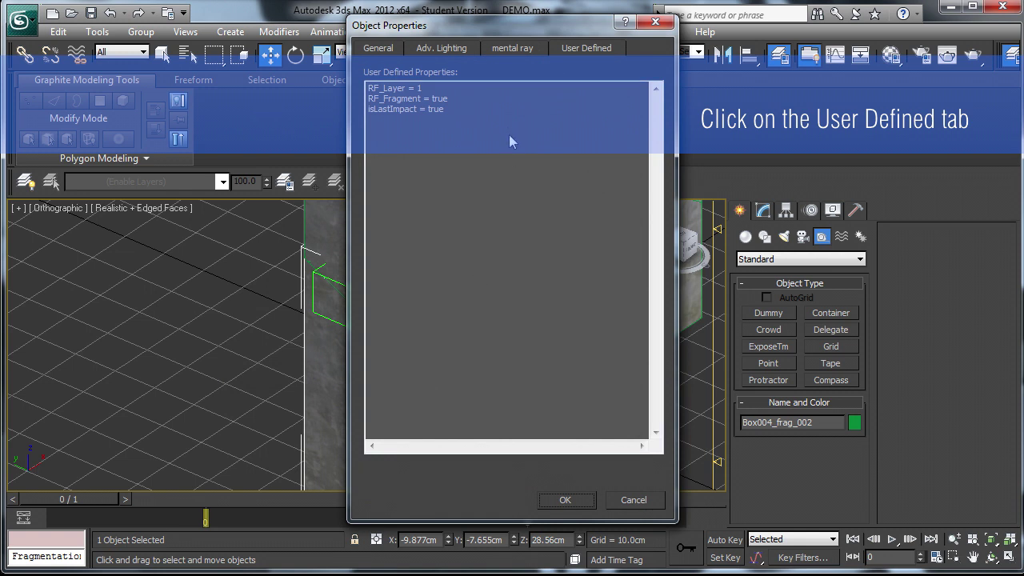
{"action": "key", "text": "ctrl+a"}
{"action": "key", "text": "Delete"}
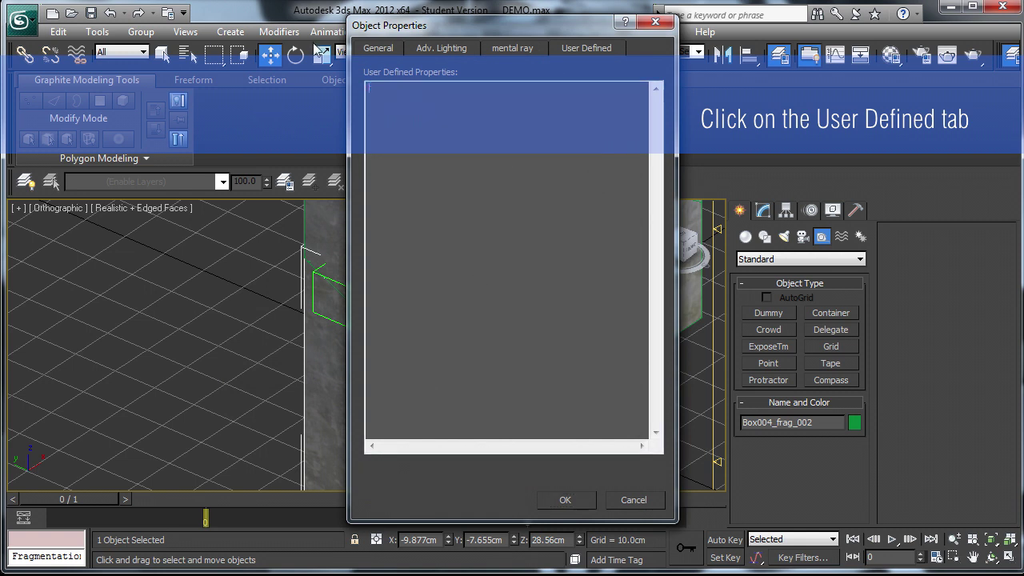
{"action": "type", "text": "mass = 50"}
{"action": "key", "text": "Return"}
{"action": "type", "text": "entity"}
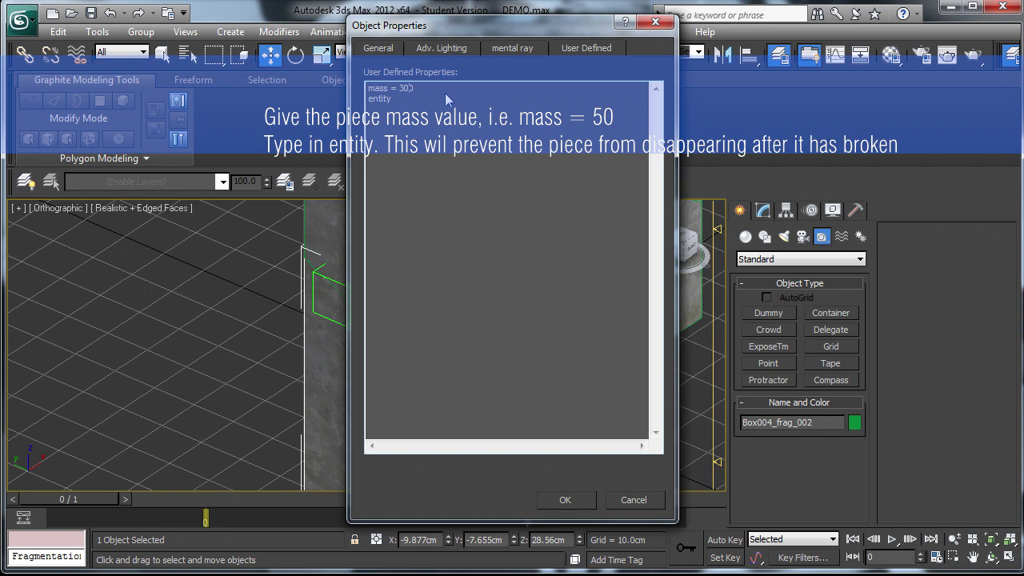
{"action": "key", "text": "BackSpace"}
{"action": "key", "text": "BackSpace"}
{"action": "key", "text": "BackSpace"}
{"action": "type", "text": "10"}
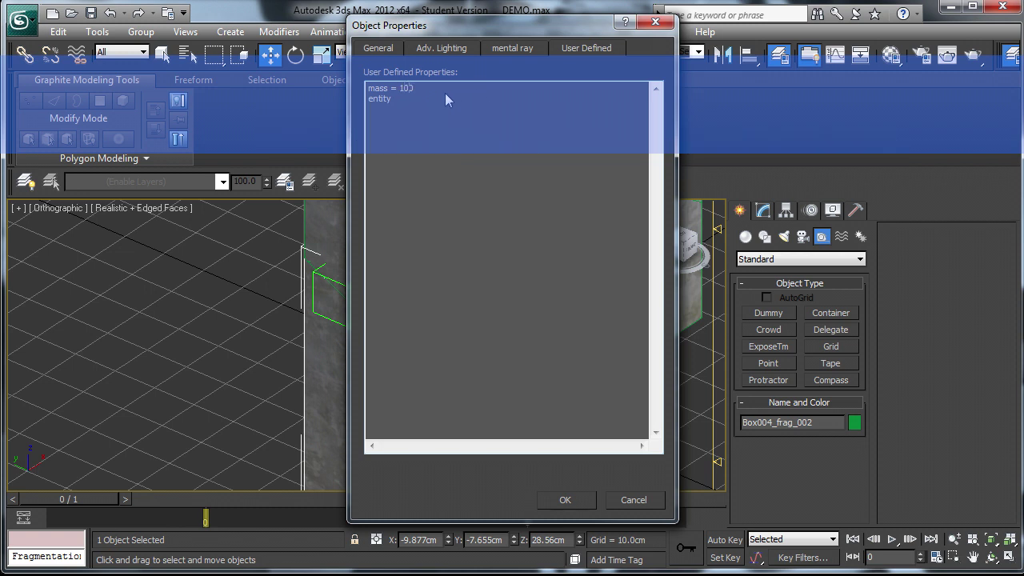
{"action": "key", "text": "BackSpace"}
{"action": "key", "text": "BackSpace"}
{"action": "type", "text": "2"}
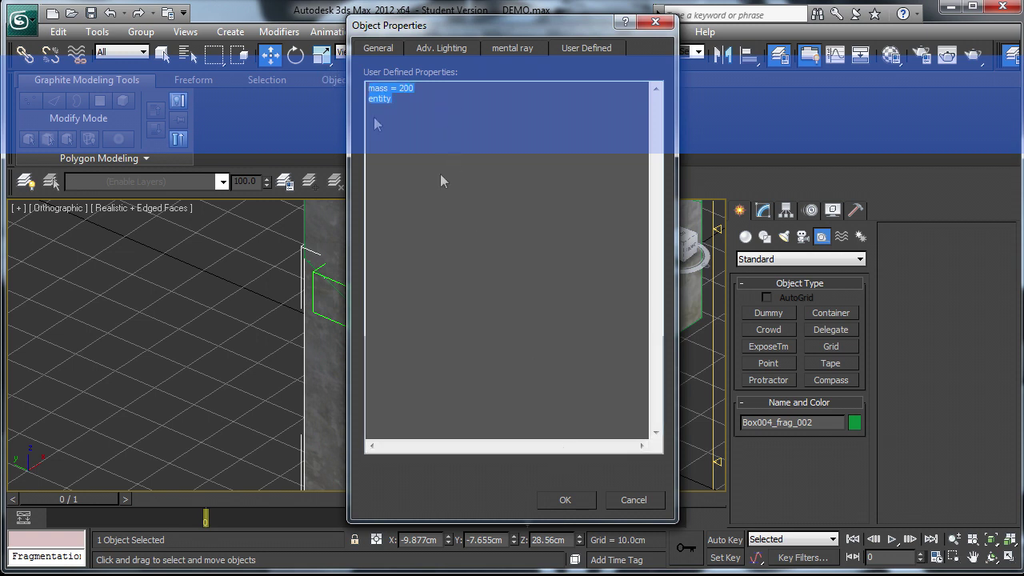
{"action": "left_click", "coordinate": [565, 499]}
Step: Paste the same mass = 200 and entity properties into Box004_frag_001
{"action": "left_click", "coordinate": [379, 247]}
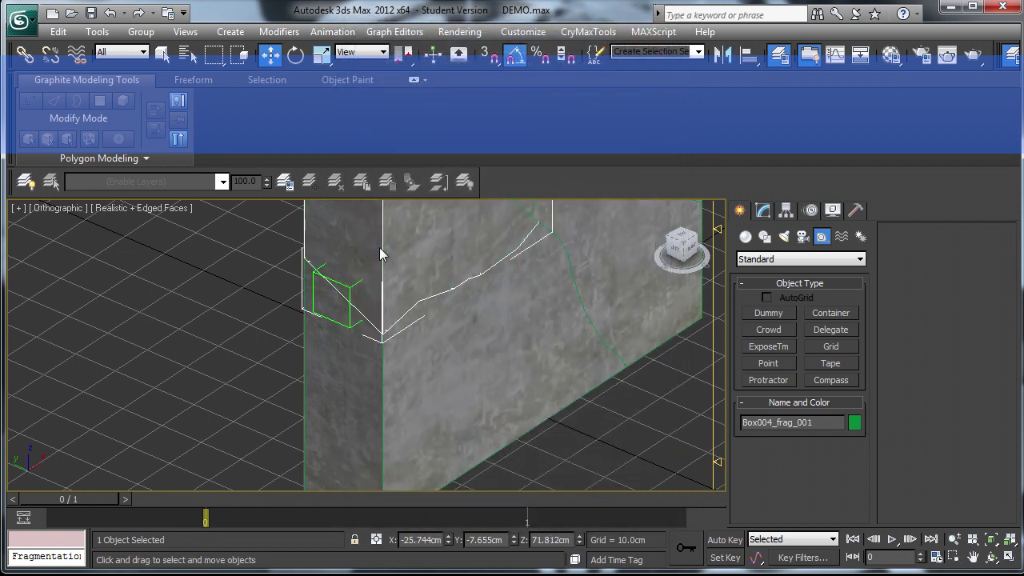
{"action": "middle_click_drag", "start_coordinate": [411, 320], "coordinate": [406, 393]}
{"action": "scroll", "coordinate": [405, 394], "scroll_direction": "down", "scroll_amount": 4}
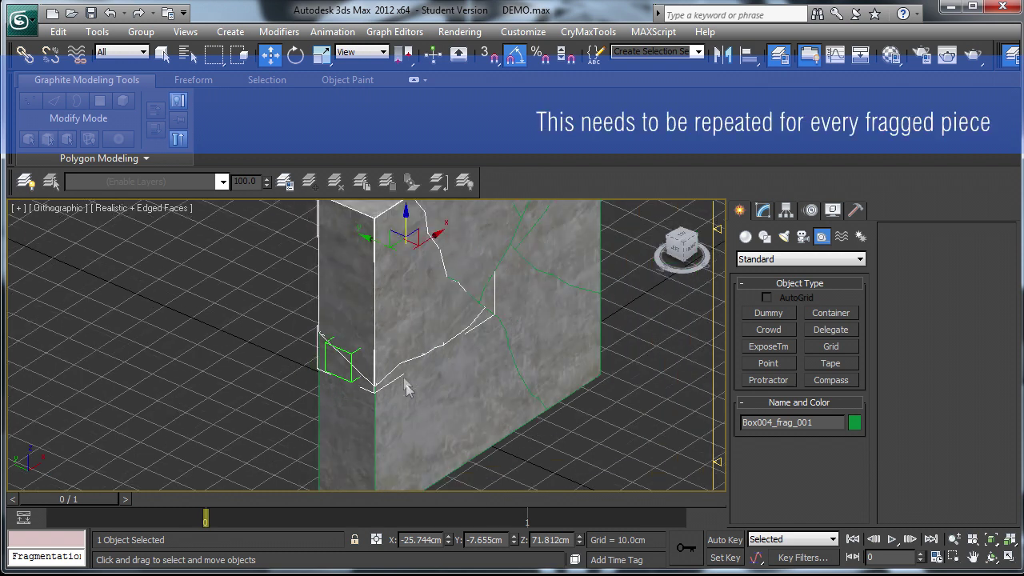
{"action": "right_click", "coordinate": [351, 339]}
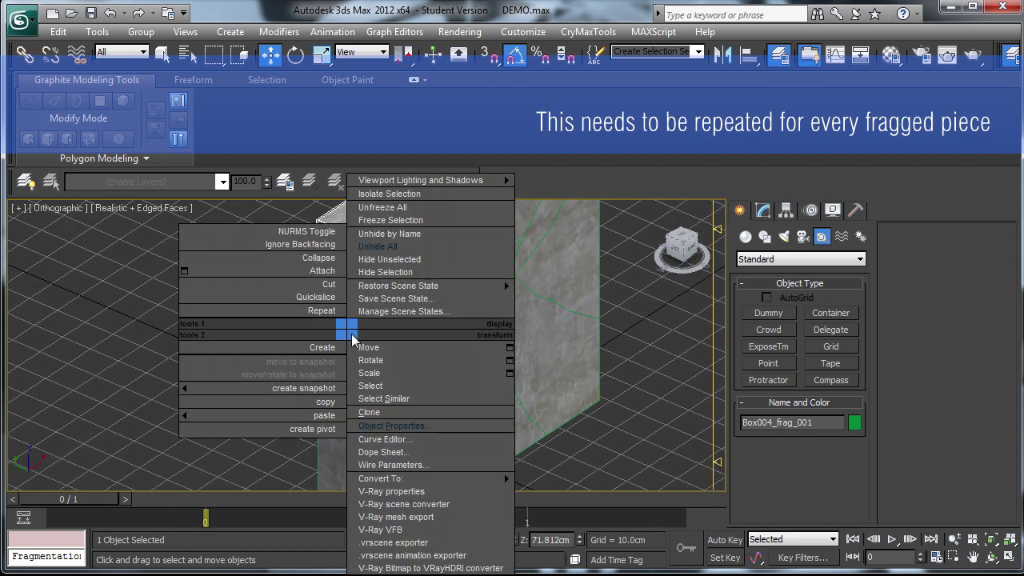
{"action": "left_click", "coordinate": [365, 427]}
{"action": "key", "text": "ctrl+a"}
{"action": "type", "text": "mass = 200 entity"}
{"action": "left_click", "coordinate": [575, 500]}
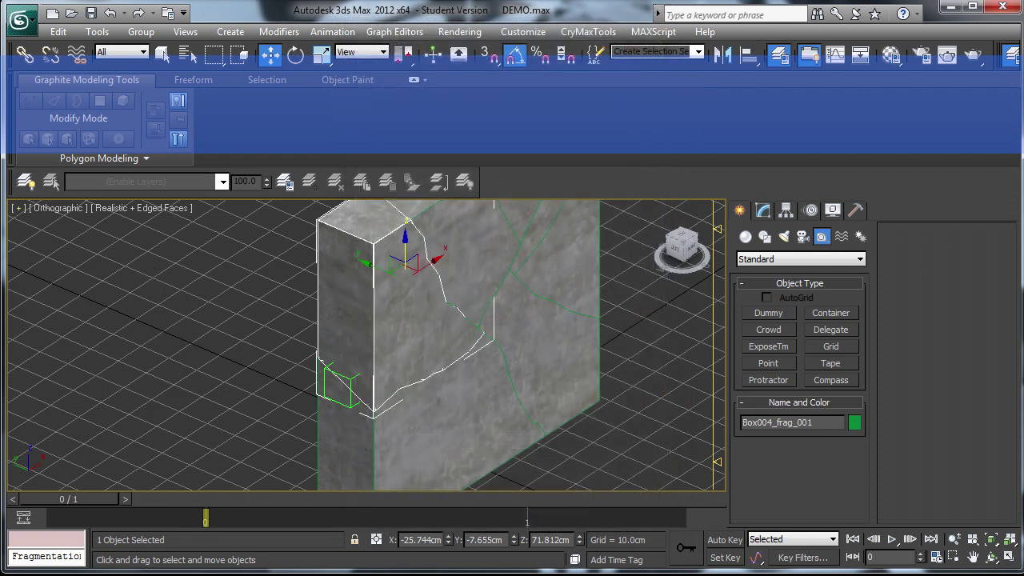
{"action": "middle_click_drag", "start_coordinate": [400, 344], "coordinate": [388, 336], "text": "alt"}
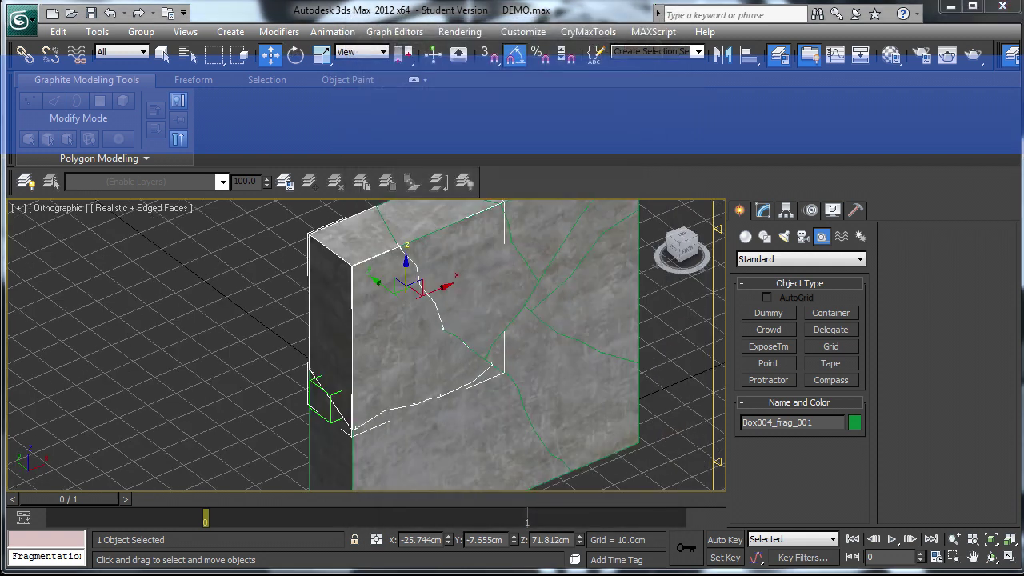
{"action": "left_click", "coordinate": [313, 413]}
Step: Rename the dummy $joint01 and place a copy, $joint02, higher along the wall's top
{"action": "double_click", "coordinate": [804, 422]}
{"action": "type", "text": "$joint01"}
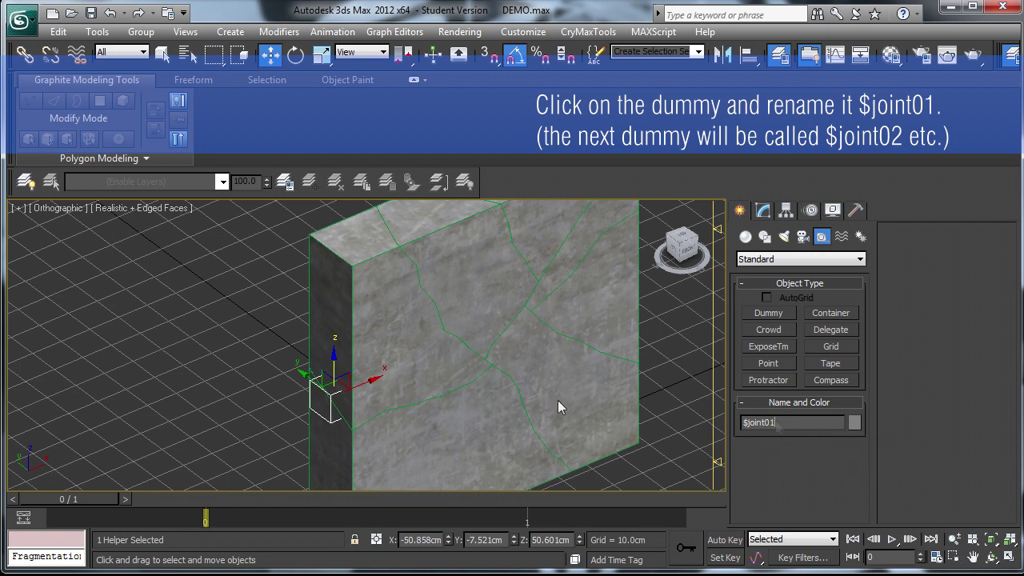
{"action": "left_click_drag", "start_coordinate": [335, 380], "coordinate": [335, 303], "text": "shift"}
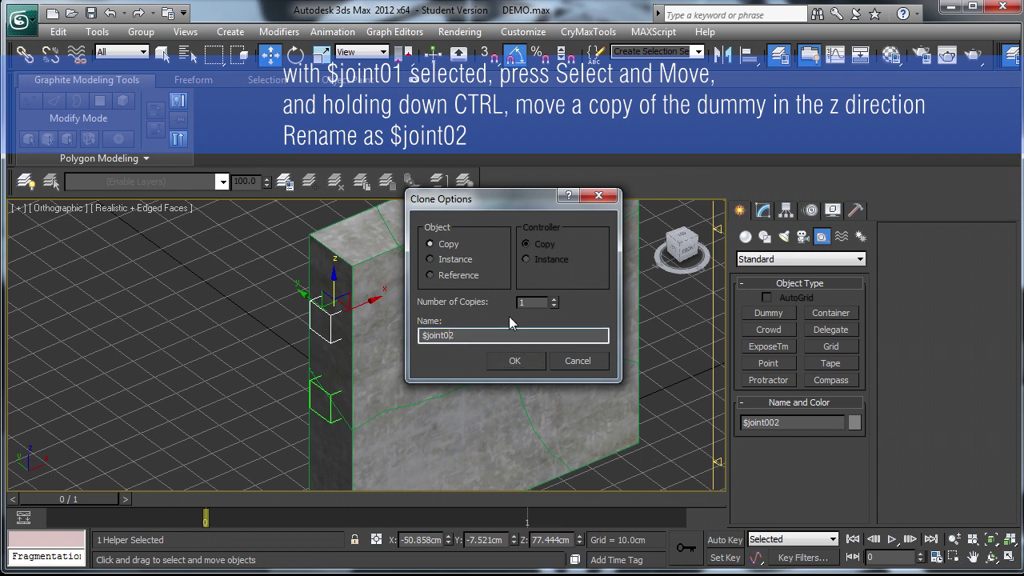
{"action": "left_click", "coordinate": [515, 361]}
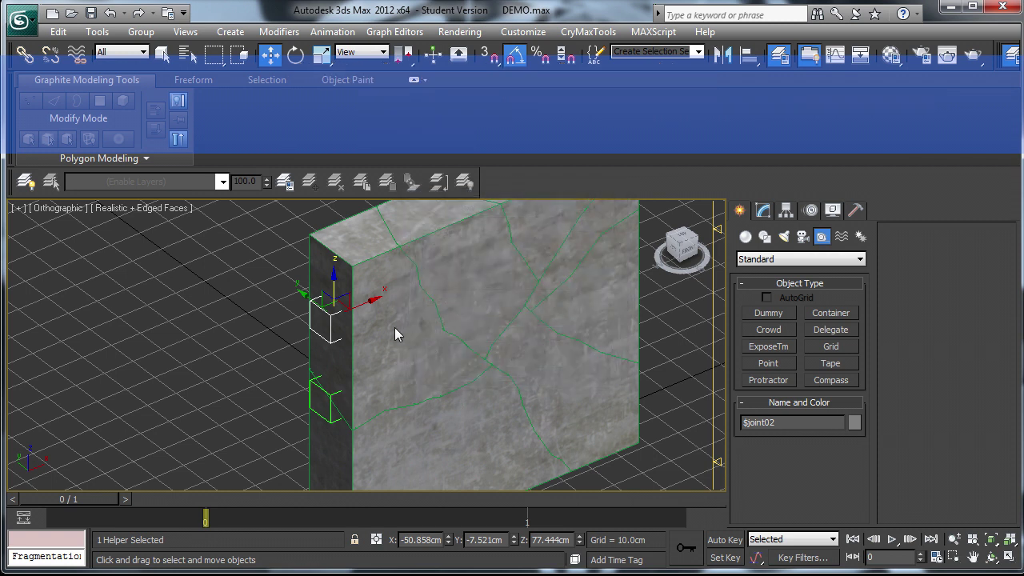
{"action": "left_click_drag", "start_coordinate": [374, 301], "coordinate": [433, 275]}
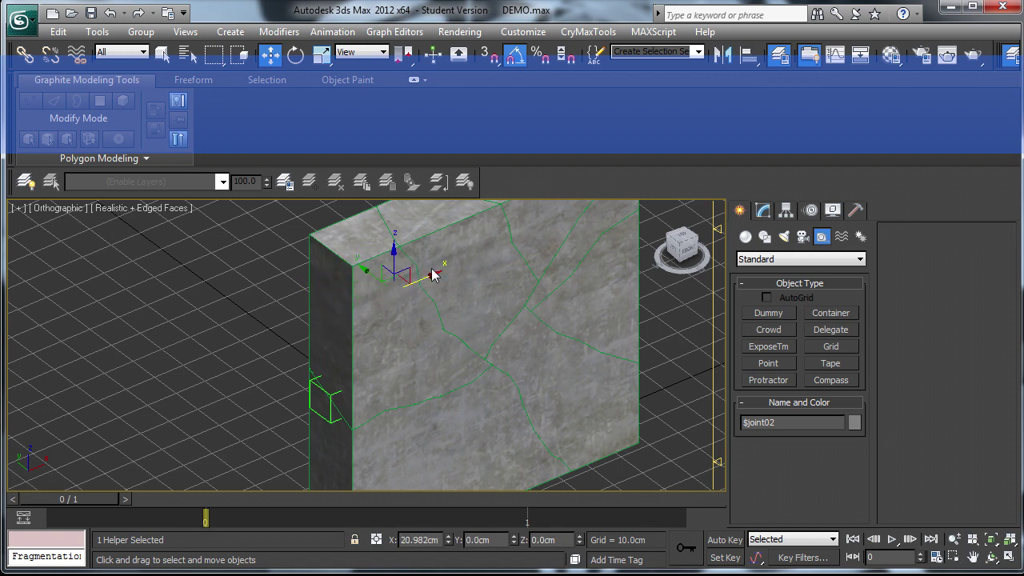
{"action": "key", "text": "F3"}
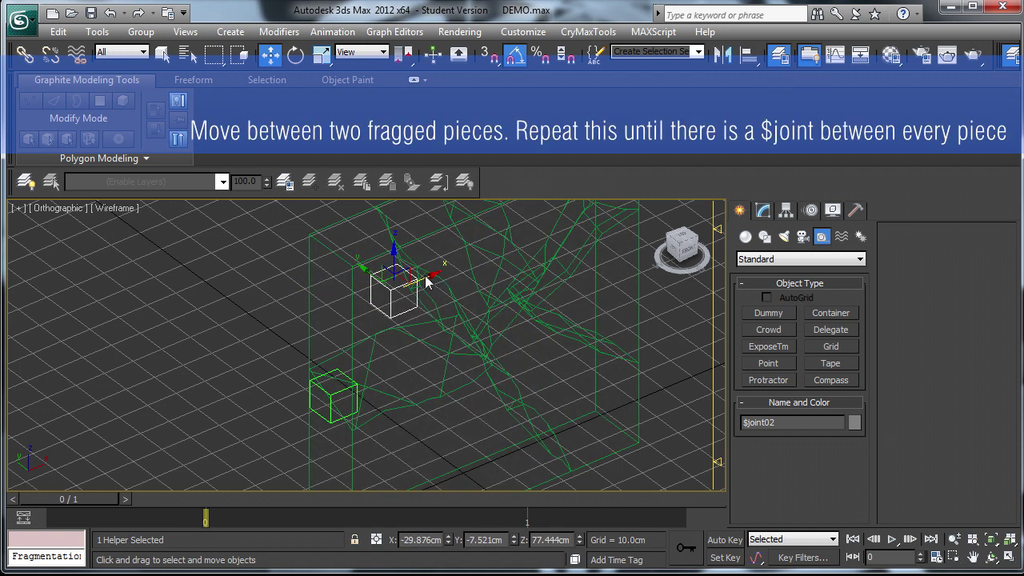
{"action": "left_click_drag", "start_coordinate": [392, 268], "coordinate": [404, 228]}
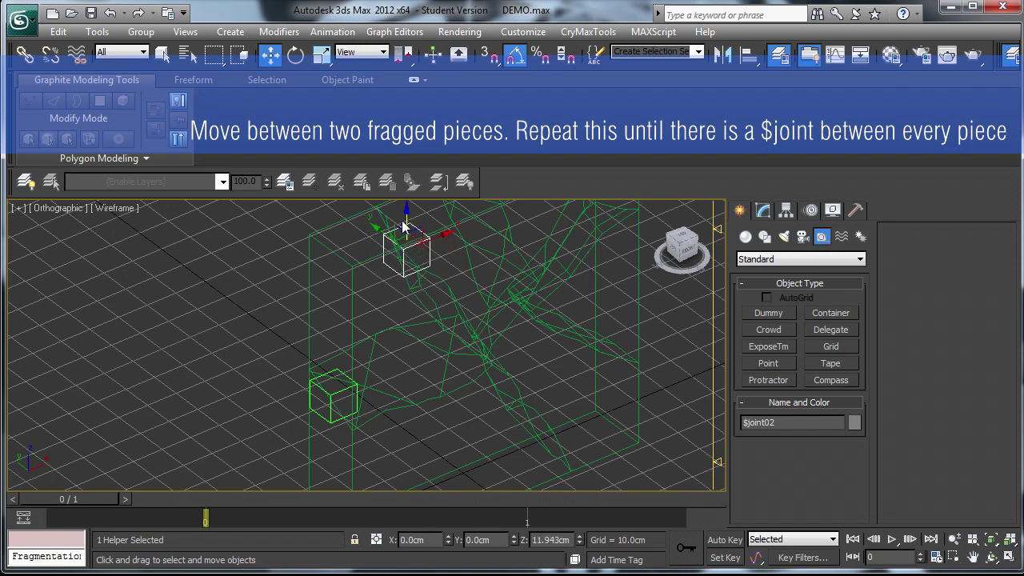
{"action": "key", "text": "F3"}
Step: Inspect fragment lines in wireframe, zoom out, show the home grid and draw a new dummy
{"action": "mouse_move", "coordinate": [404, 361]}
{"action": "middle_mouse_down", "text": "alt"}
{"action": "mouse_move", "coordinate": [538, 366]}
{"action": "mouse_move", "coordinate": [461, 399]}
{"action": "mouse_move", "coordinate": [470, 333]}
{"action": "mouse_move", "coordinate": [500, 305]}
{"action": "mouse_move", "coordinate": [525, 319]}
{"action": "mouse_move", "coordinate": [541, 360]}
{"action": "mouse_move", "coordinate": [403, 363]}
{"action": "mouse_move", "coordinate": [284, 350]}
{"action": "middle_mouse_up", "text": "alt"}
{"action": "key", "text": "F3"}
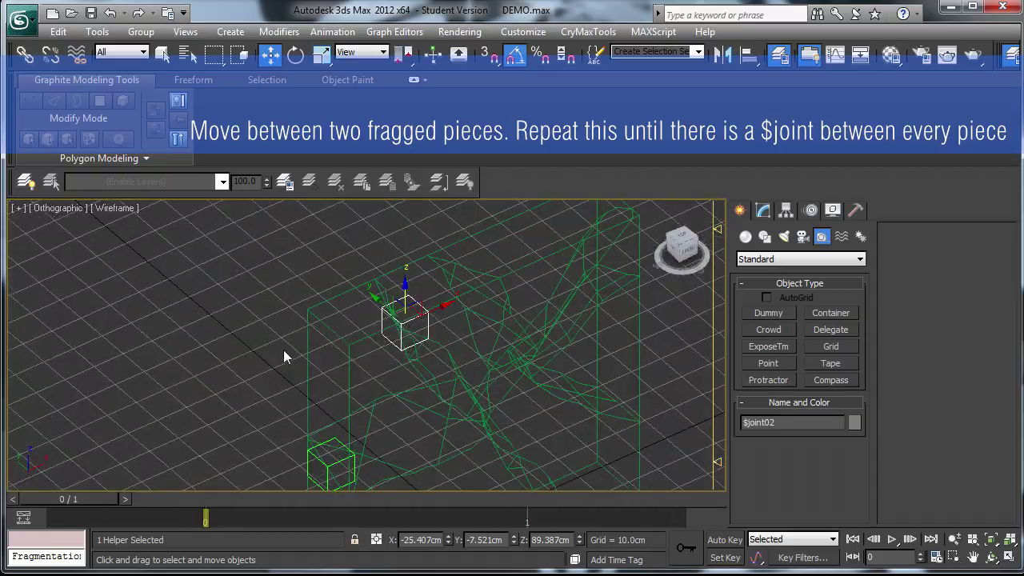
{"action": "key", "text": "F3"}
{"action": "mouse_move", "coordinate": [363, 444]}
{"action": "middle_mouse_down"}
{"action": "mouse_move", "coordinate": [359, 342]}
{"action": "mouse_move", "coordinate": [348, 363]}
{"action": "middle_mouse_up"}
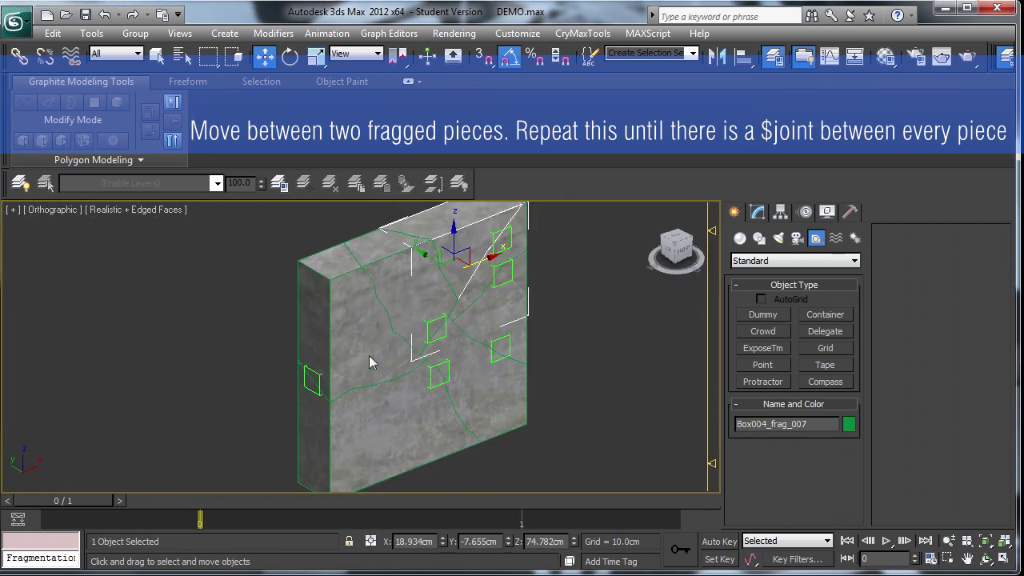
{"action": "scroll", "coordinate": [370, 362], "scroll_direction": "down", "scroll_amount": 2}
{"action": "scroll", "coordinate": [384, 347], "scroll_direction": "down", "scroll_amount": 2}
{"action": "key", "text": "g"}
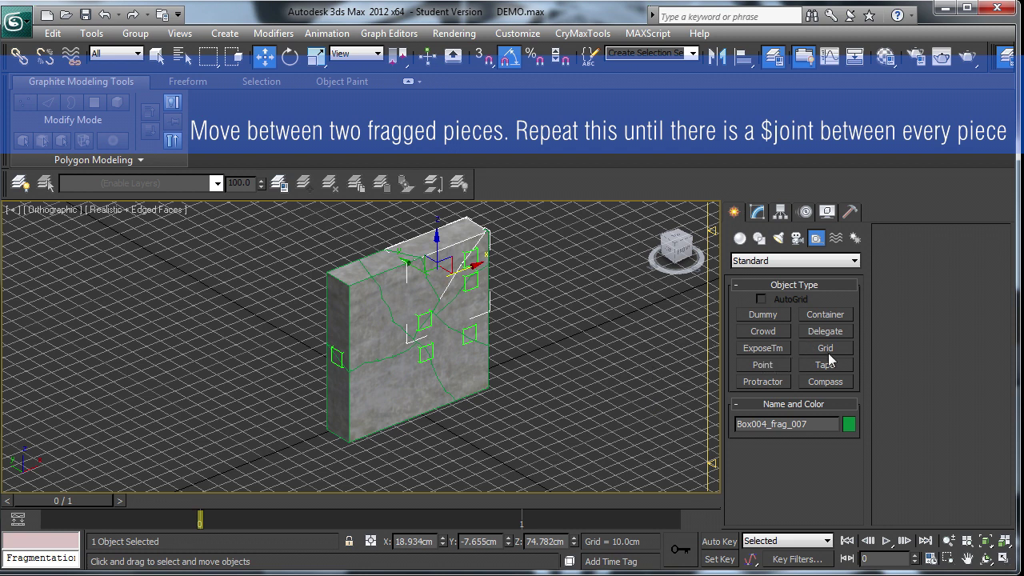
{"action": "left_click", "coordinate": [763, 315]}
{"action": "left_click_drag", "start_coordinate": [309, 449], "coordinate": [298, 443]}
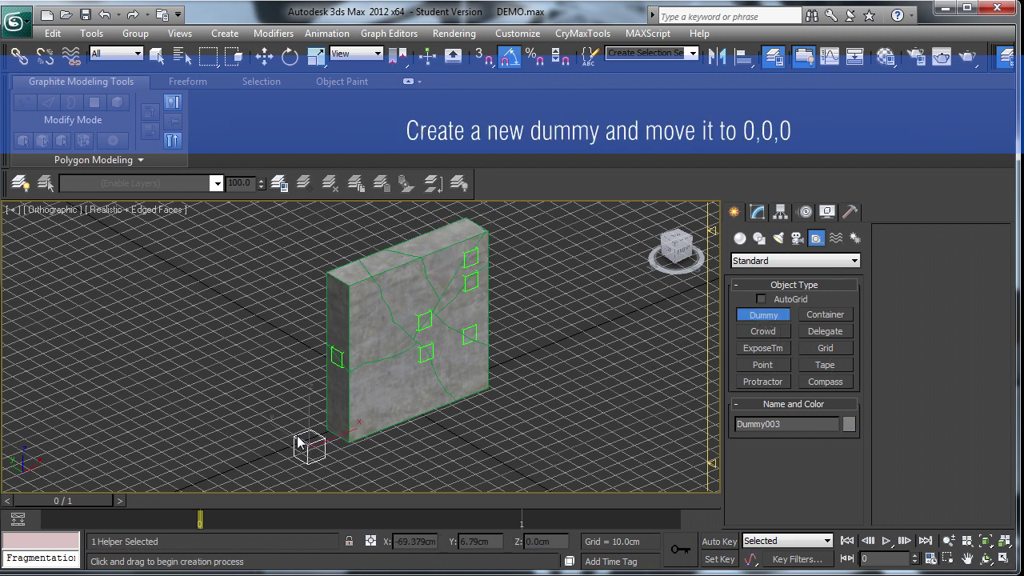
Step: Move the new dummy to position 0,0,0 and rename it wall_demo
{"action": "left_click", "coordinate": [268, 66]}
{"action": "double_click", "coordinate": [430, 543]}
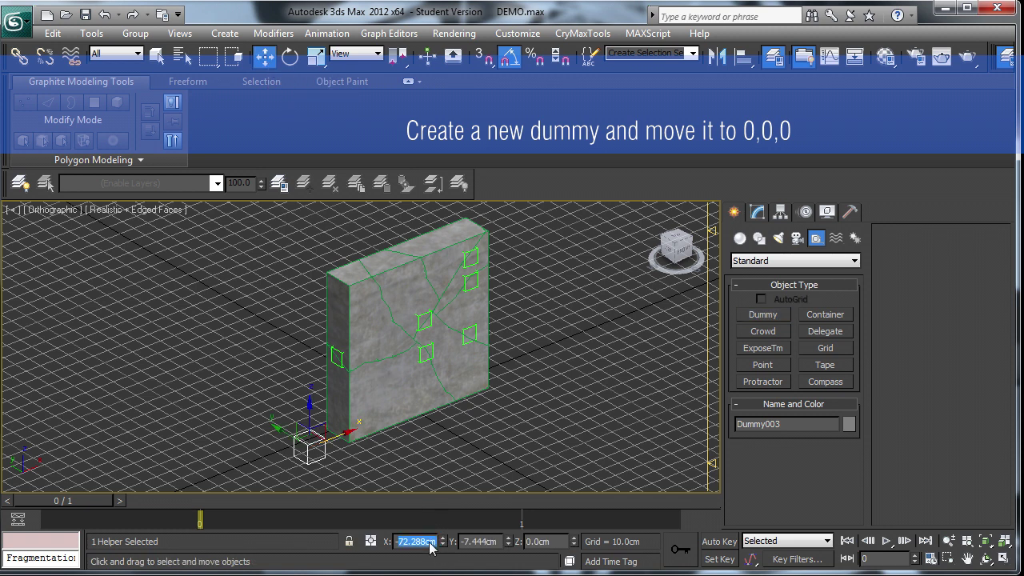
{"action": "type", "text": "0"}
{"action": "key", "text": "Tab"}
{"action": "type", "text": "0"}
{"action": "key", "text": "Tab"}
{"action": "type", "text": "0"}
{"action": "key", "text": "Tab"}
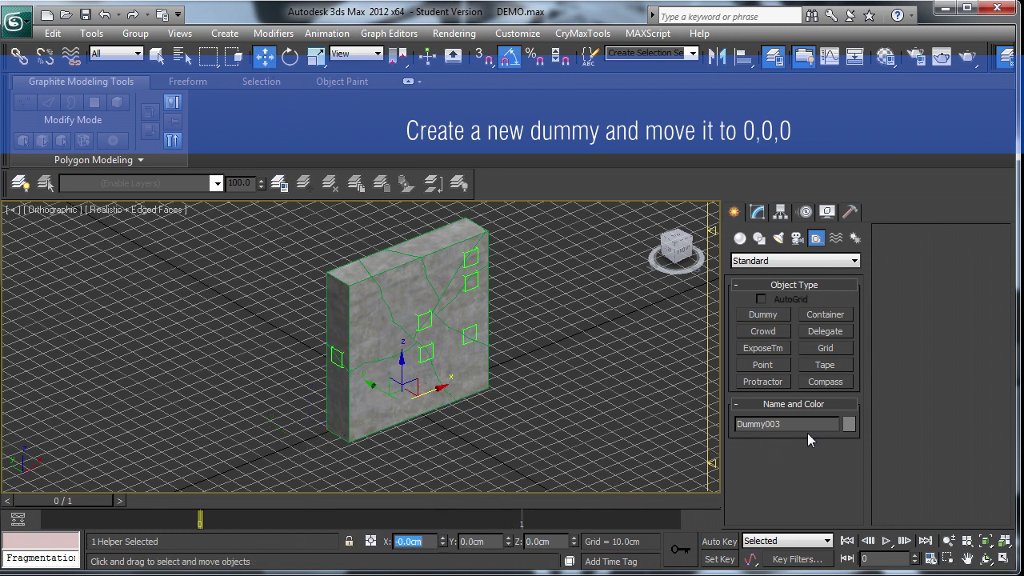
{"action": "left_click", "coordinate": [804, 429]}
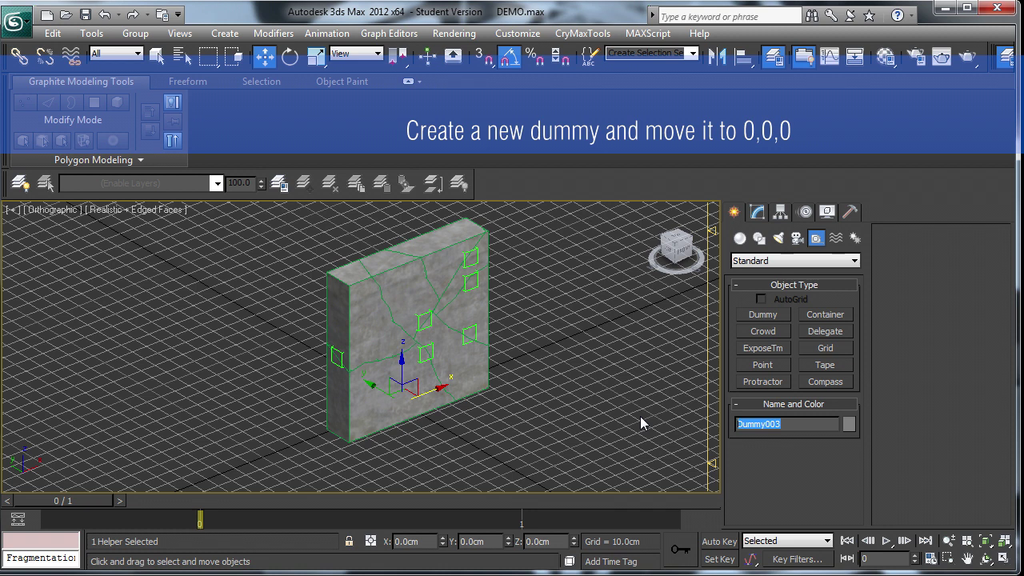
{"action": "type", "text": "wall_demo"}
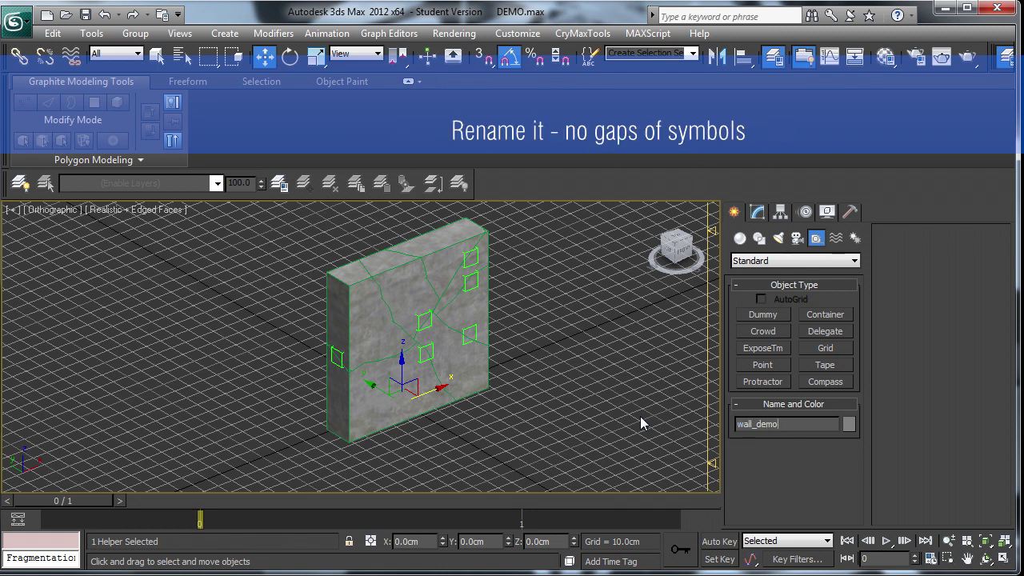
Step: Select $joint01 through Box004_frag_007 by name and link them to wall_demo
{"action": "left_click", "coordinate": [184, 56]}
{"action": "left_click", "coordinate": [140, 107]}
{"action": "left_click", "coordinate": [175, 328], "text": "shift"}
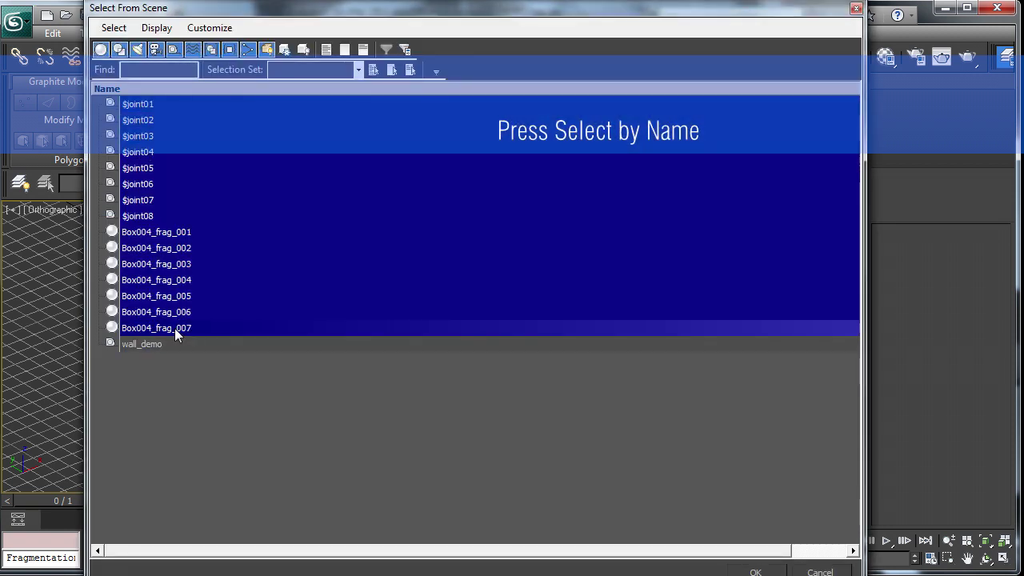
{"action": "key", "text": "Return"}
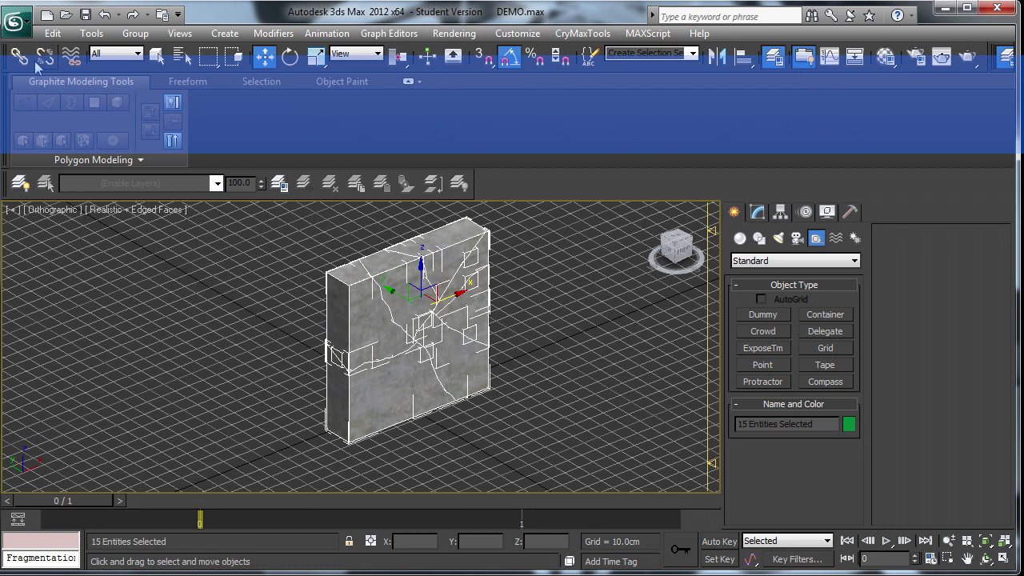
{"action": "left_click", "coordinate": [19, 56]}
{"action": "left_click", "coordinate": [183, 56]}
{"action": "left_click", "coordinate": [208, 104]}
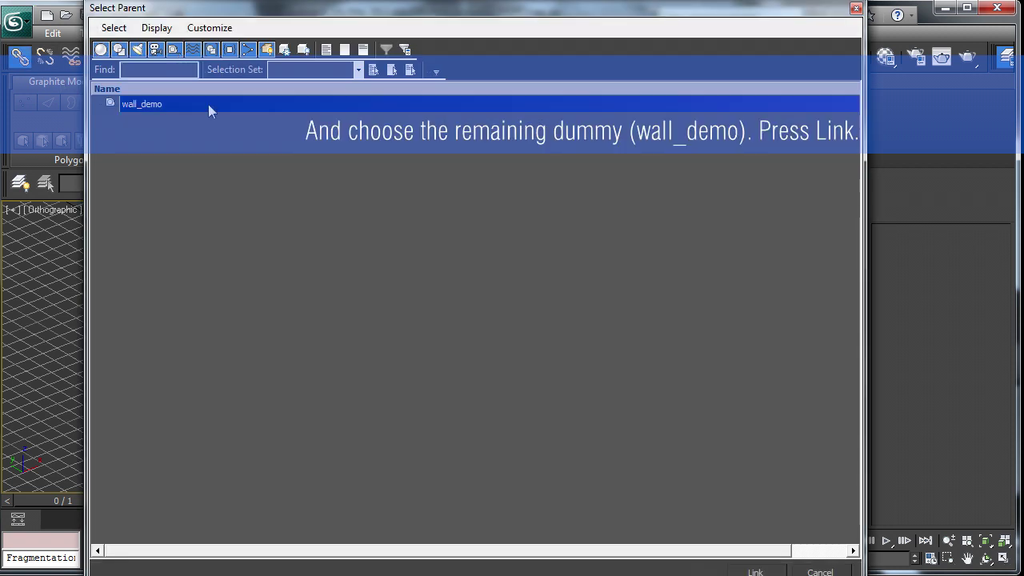
{"action": "key", "text": "Return"}
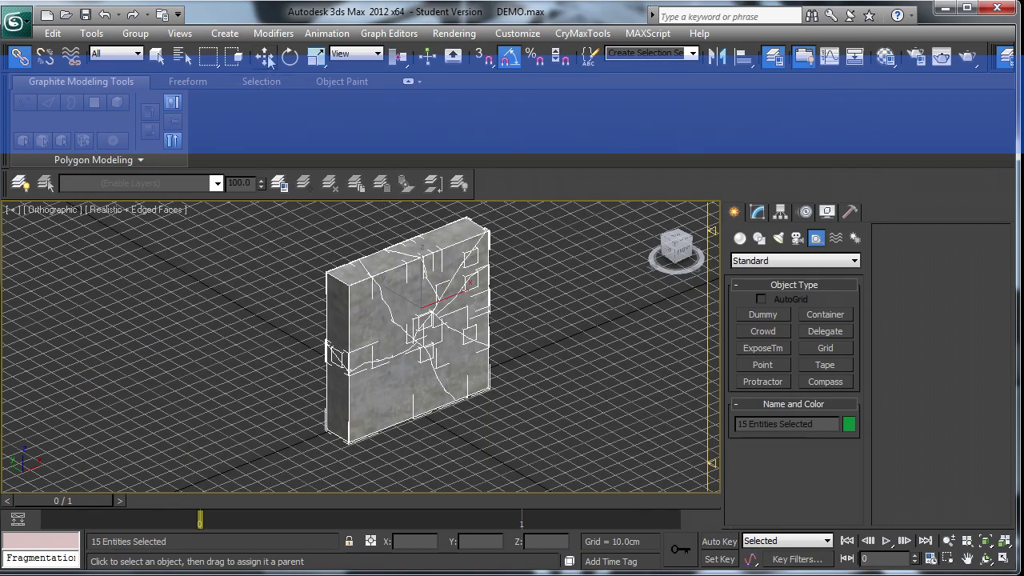
Step: Check the hierarchy by selecting wall_demo in the object list
{"action": "left_click", "coordinate": [183, 57]}
{"action": "left_click", "coordinate": [152, 104]}
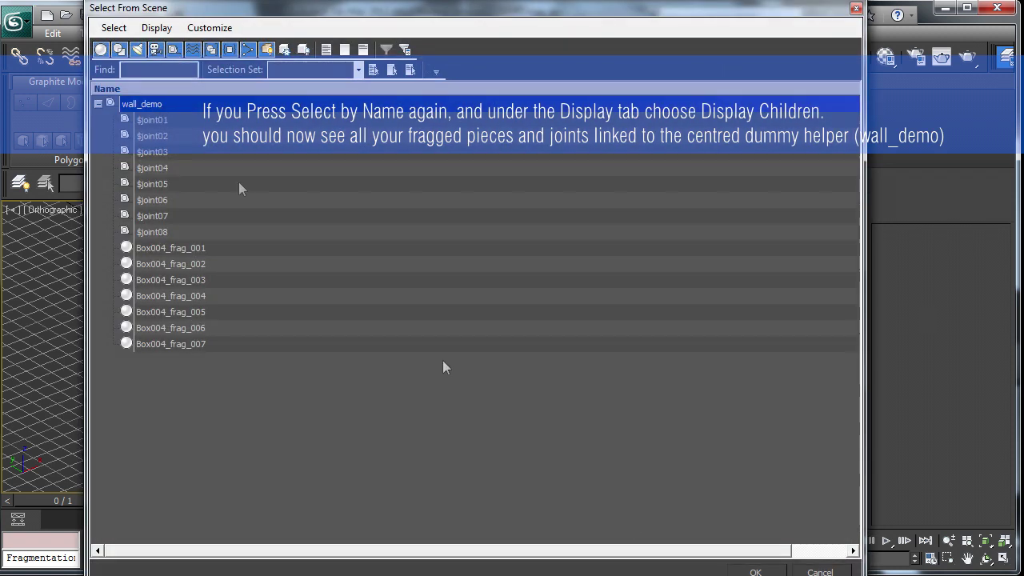
{"action": "left_click", "coordinate": [752, 571]}
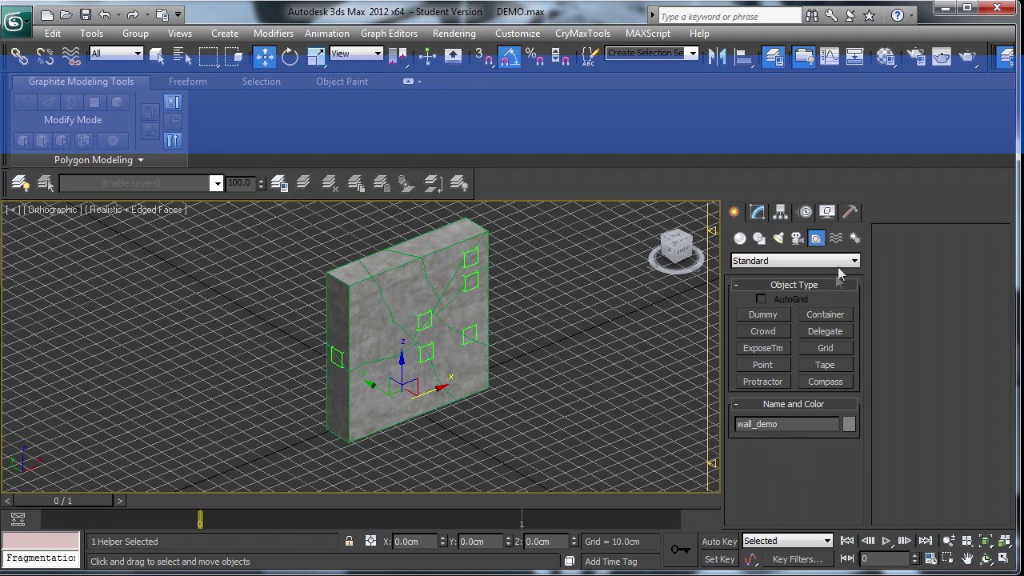
Step: In the CryENGINE3 Exporter utility, add wall_demo to Object Export and export it as .cgf
{"action": "left_click", "coordinate": [850, 213]}
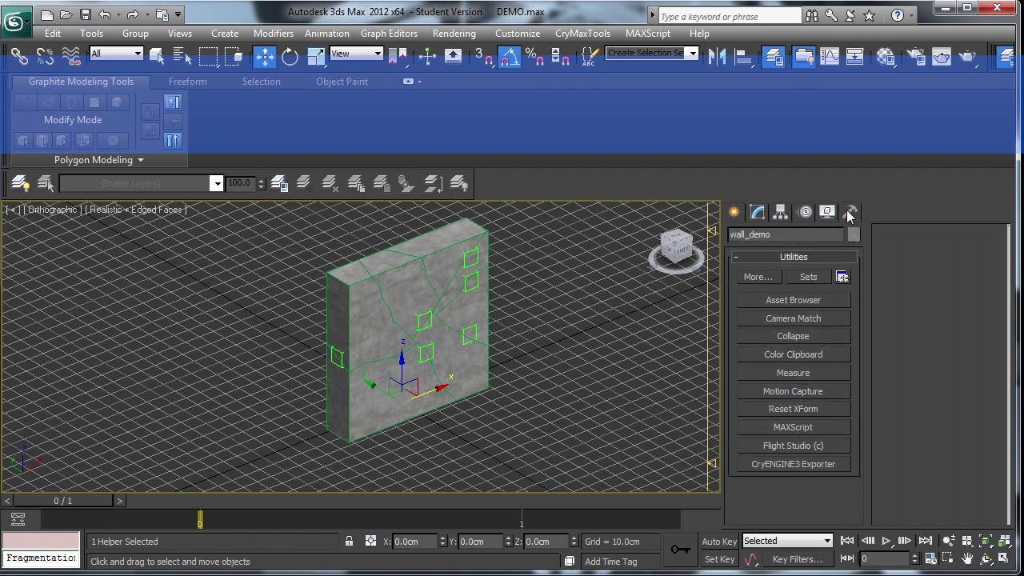
{"action": "left_click", "coordinate": [819, 465]}
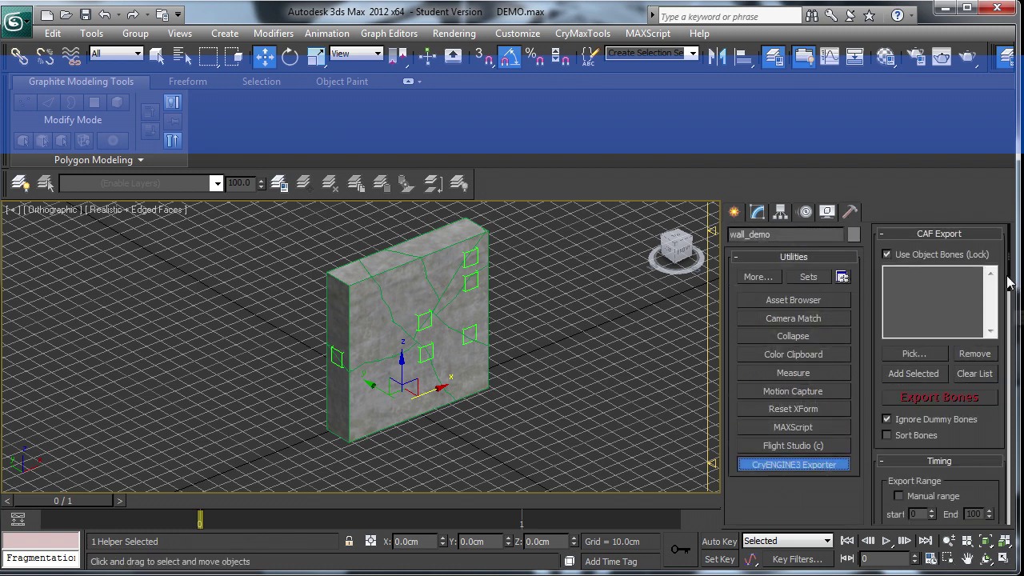
{"action": "left_click_drag", "start_coordinate": [1015, 286], "coordinate": [1007, 392]}
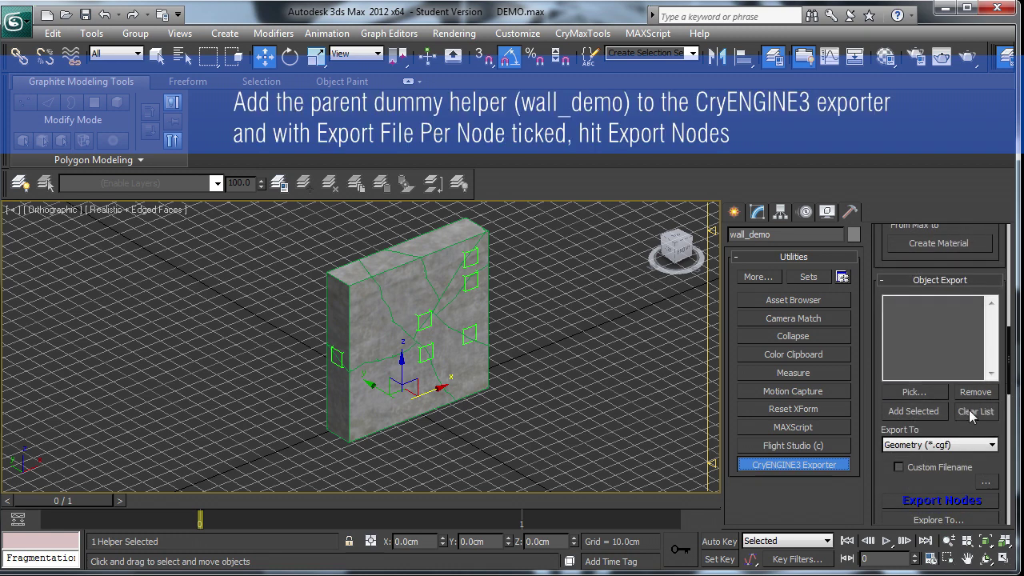
{"action": "left_click", "coordinate": [913, 411]}
{"action": "left_click", "coordinate": [927, 504]}
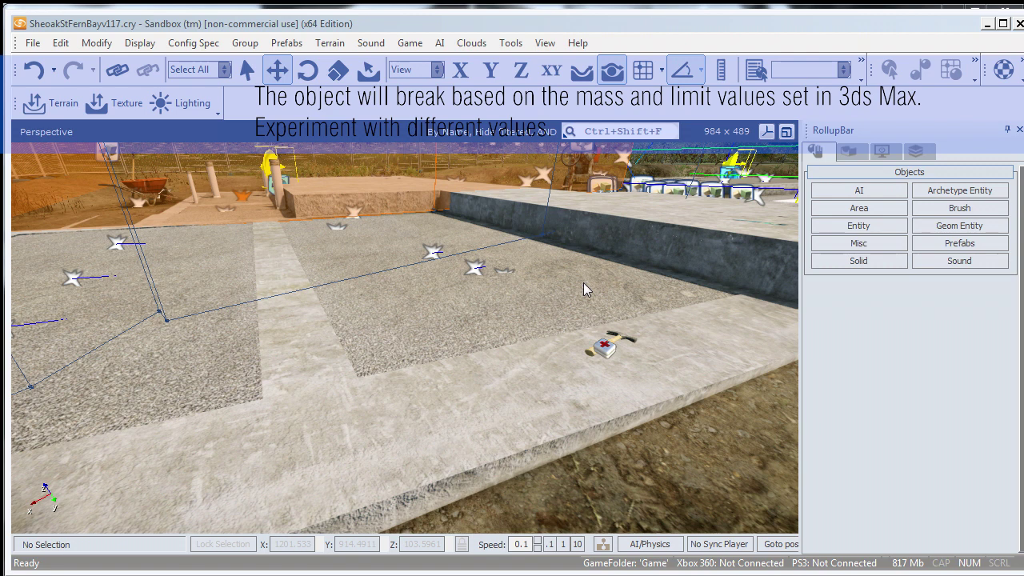
Step: Pick wall_demo from the Brush browser and drop it onto the concrete slab in the Perspective view
{"action": "left_click", "coordinate": [952, 210]}
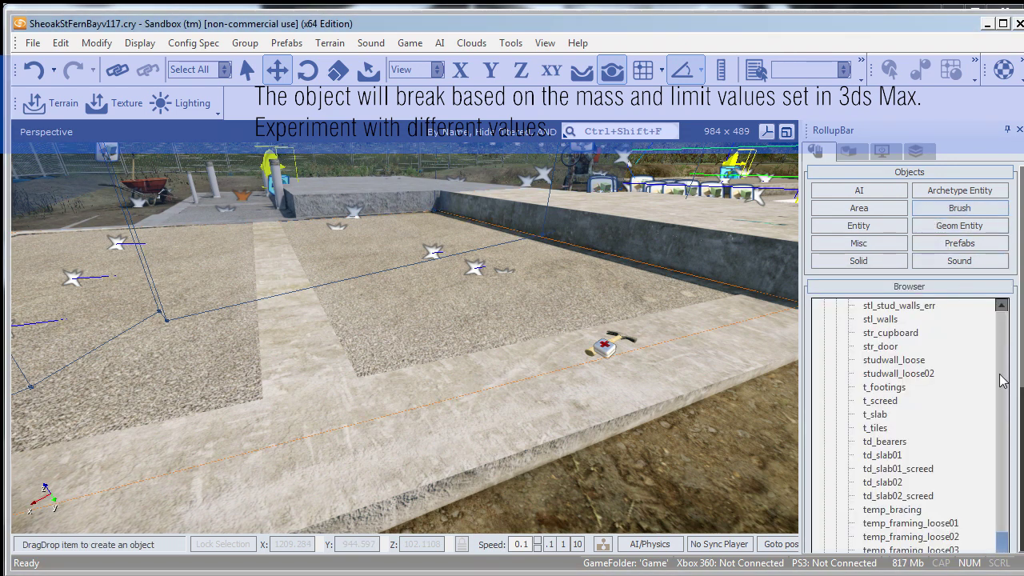
{"action": "left_click_drag", "start_coordinate": [1005, 541], "coordinate": [997, 549]}
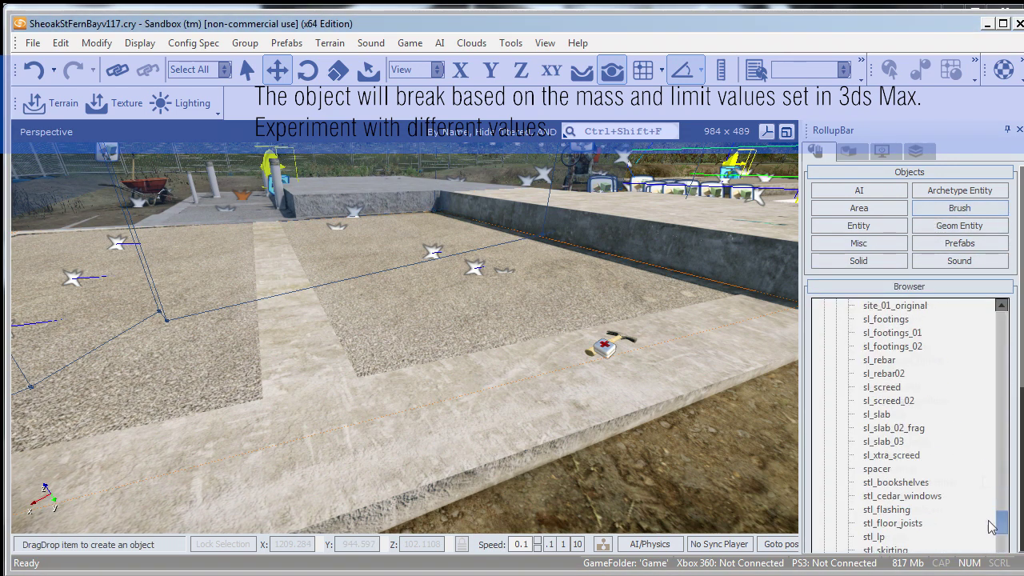
{"action": "scroll", "coordinate": [905, 480], "scroll_direction": "down", "scroll_amount": 3}
{"action": "left_click", "coordinate": [886, 416]}
{"action": "scroll", "coordinate": [928, 432], "scroll_direction": "down", "scroll_amount": 1}
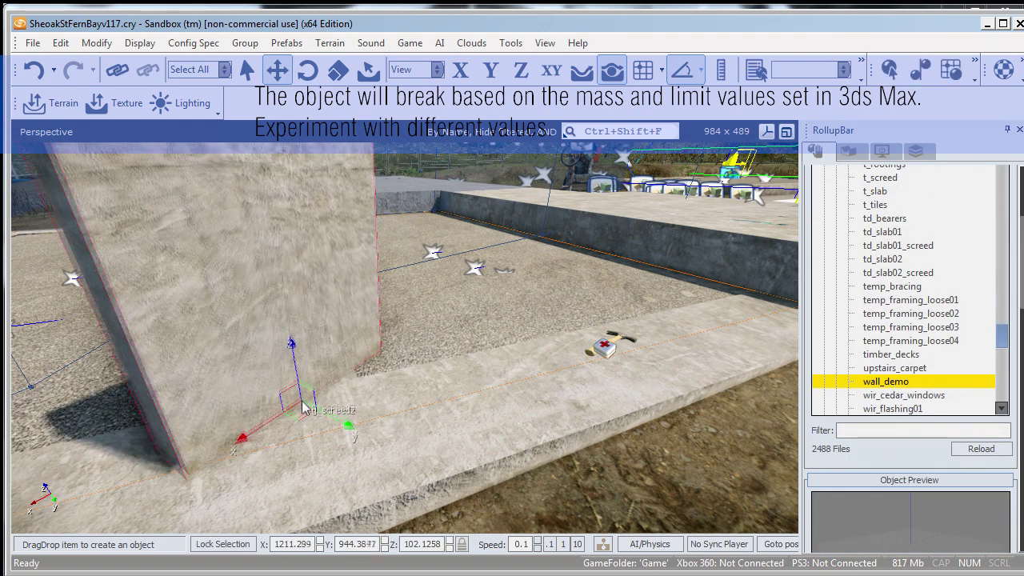
{"action": "left_click_drag", "start_coordinate": [896, 388], "coordinate": [292, 400]}
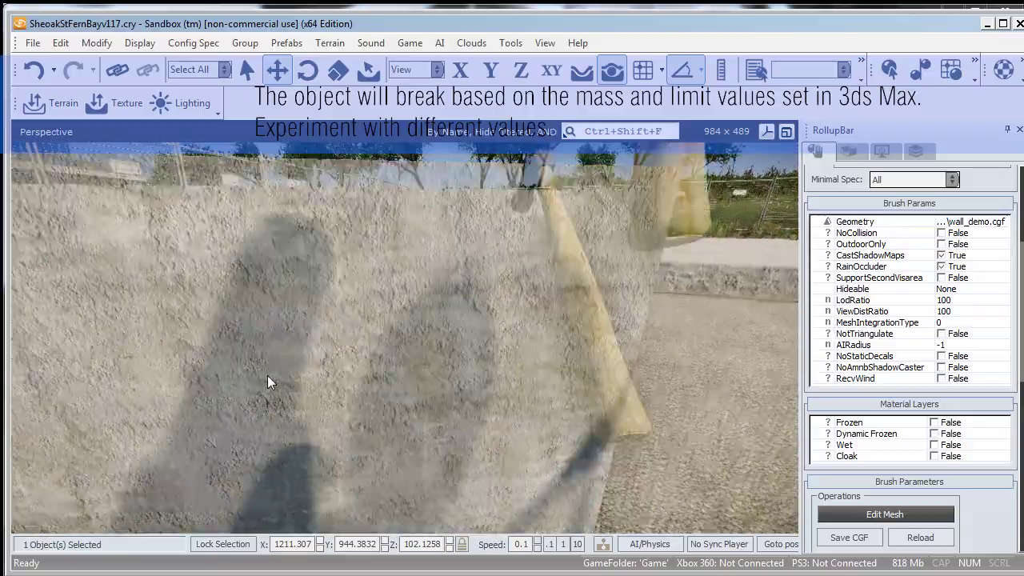
Step: Smash the wall into chunks with the hammer, then leave game mode with Esc
{"action": "left_click", "coordinate": [267, 375]}
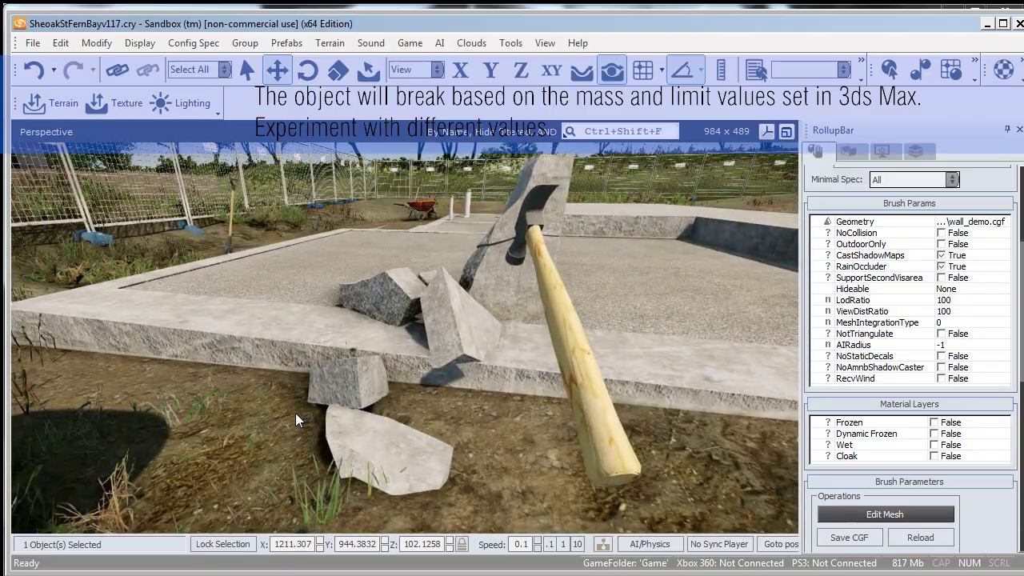
{"action": "key", "text": "Escape"}
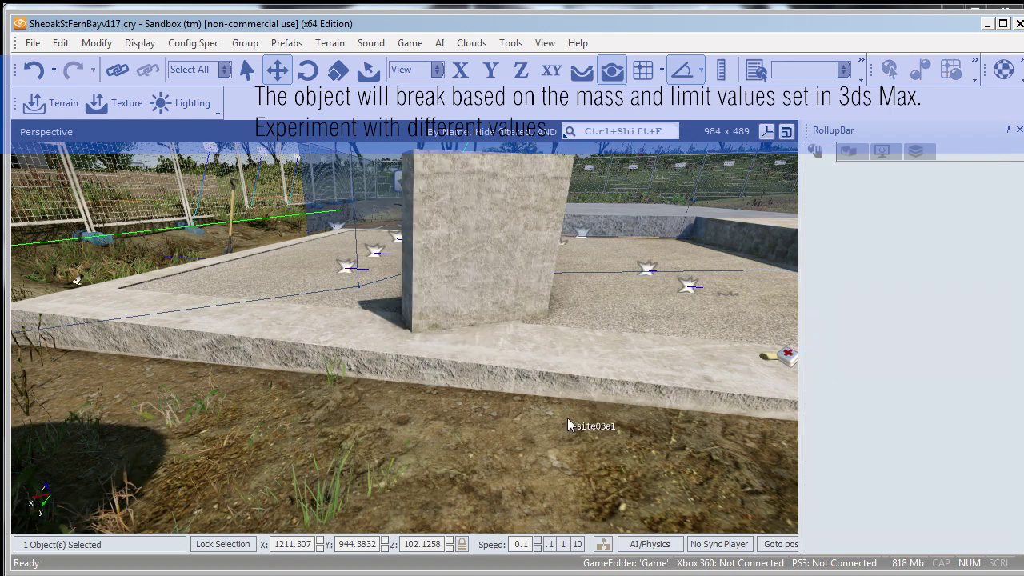